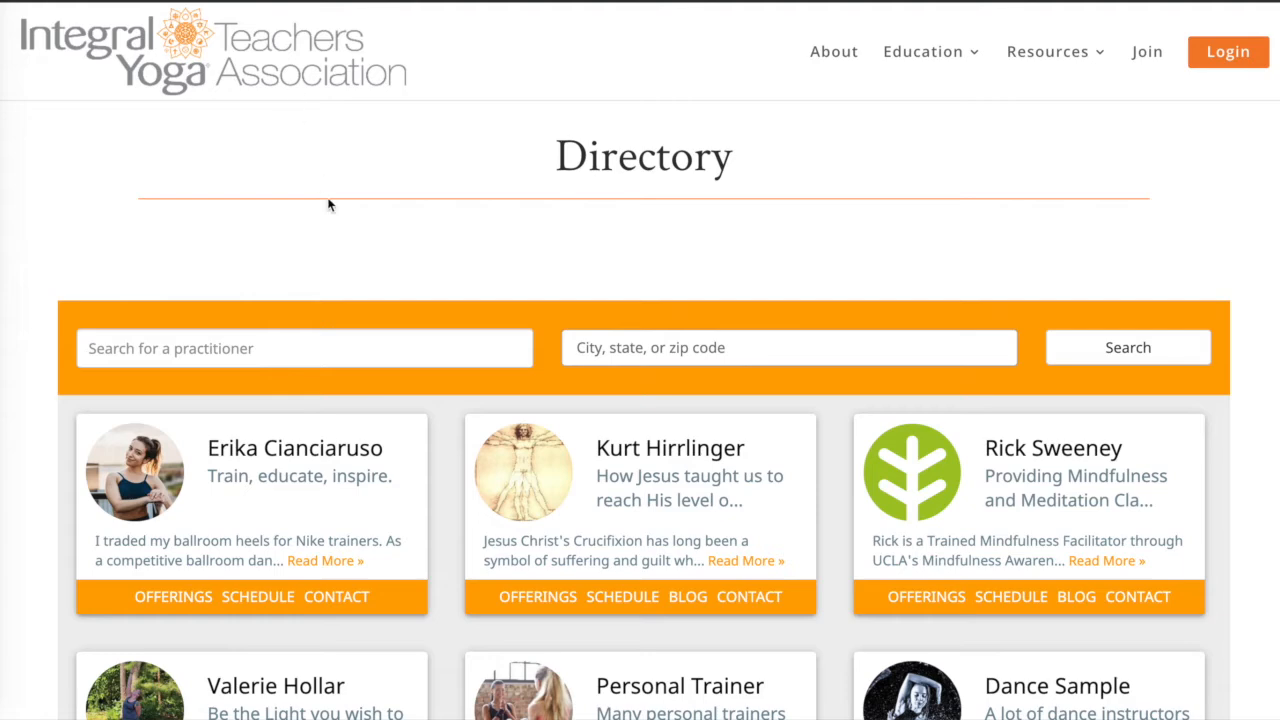
# Search the directory for practitioners matching "vinyasa" and look through the listing cards with their upcoming events
pyautogui.scroll(-2, 393, 258)
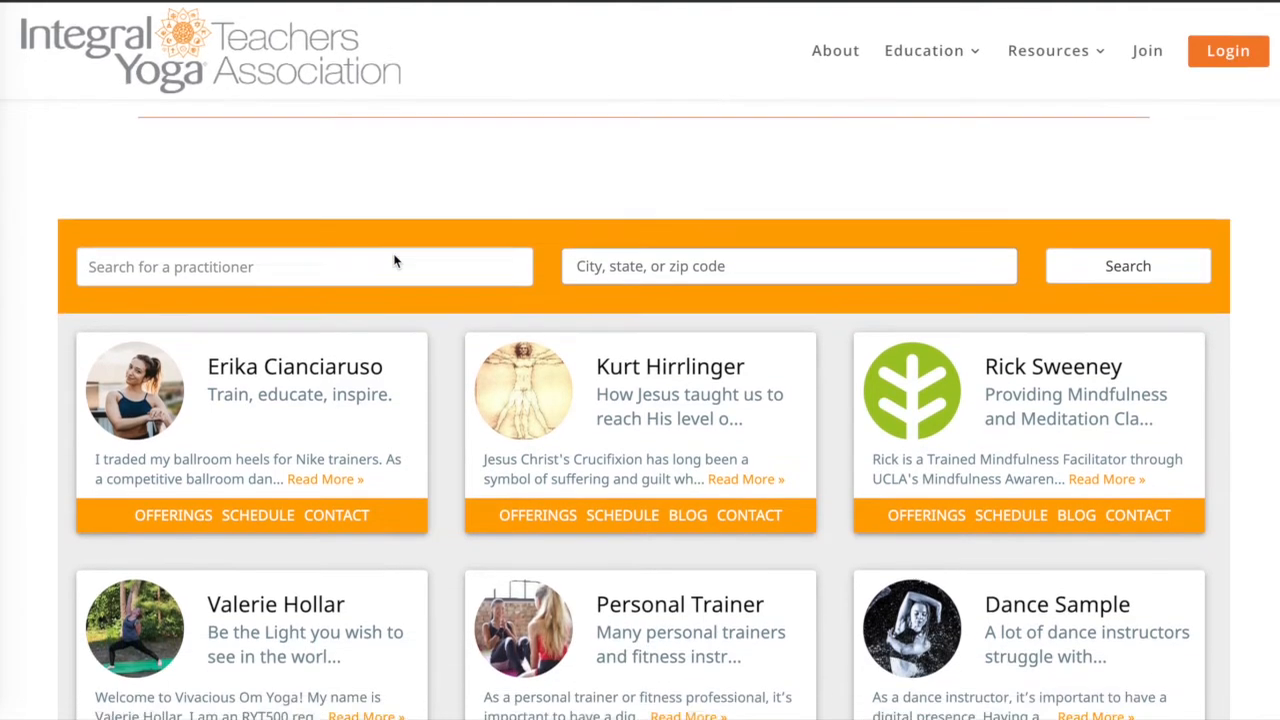
pyautogui.scroll(2, 383, 216)
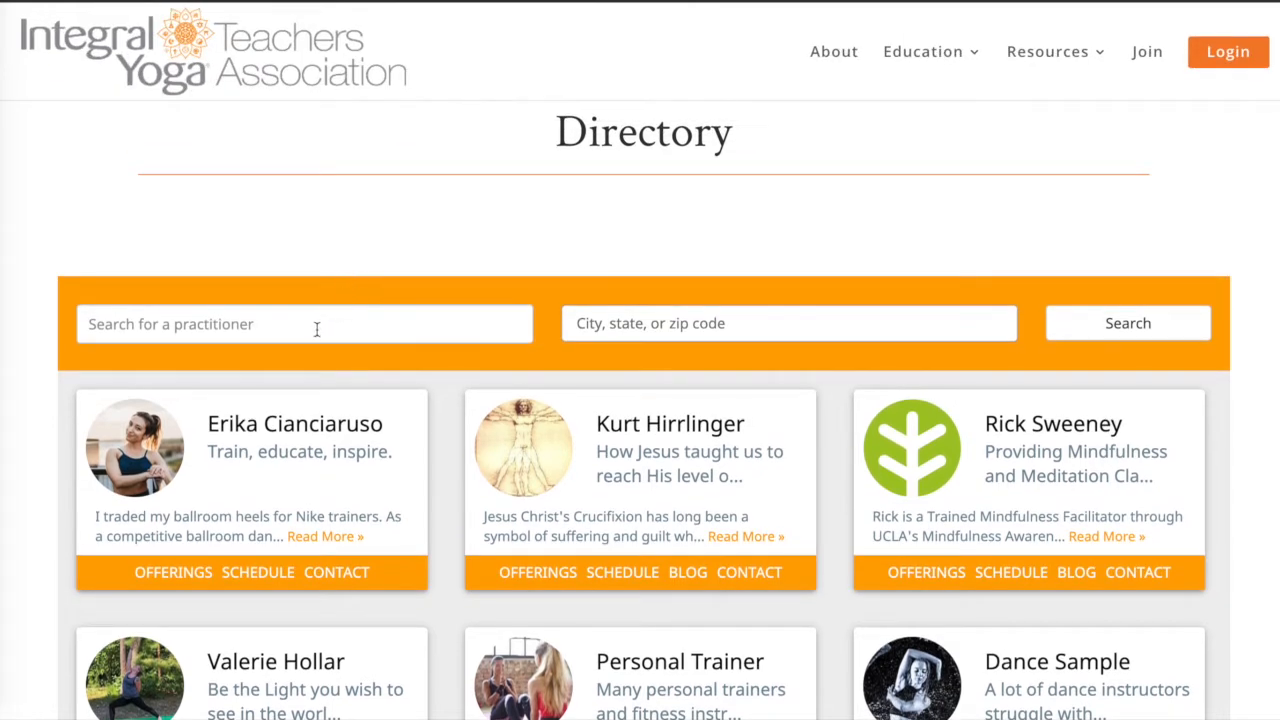
pyautogui.click(316, 329)
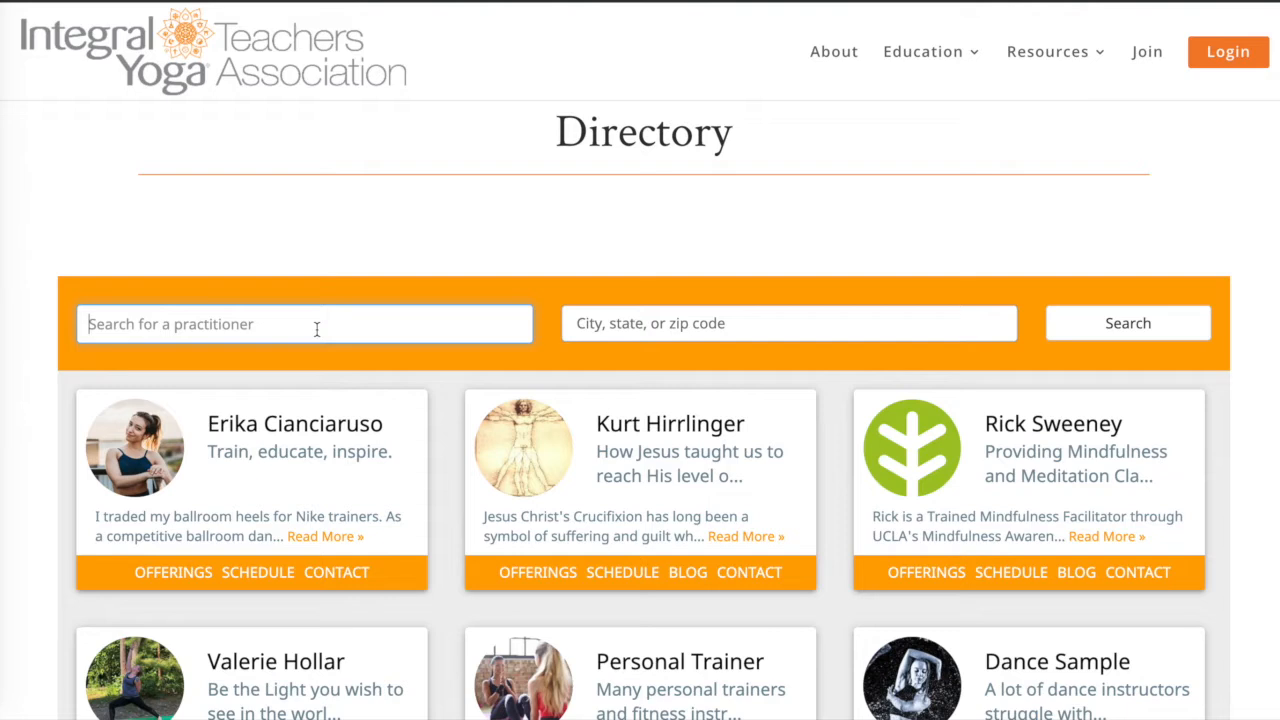
pyautogui.write('vinyasa')
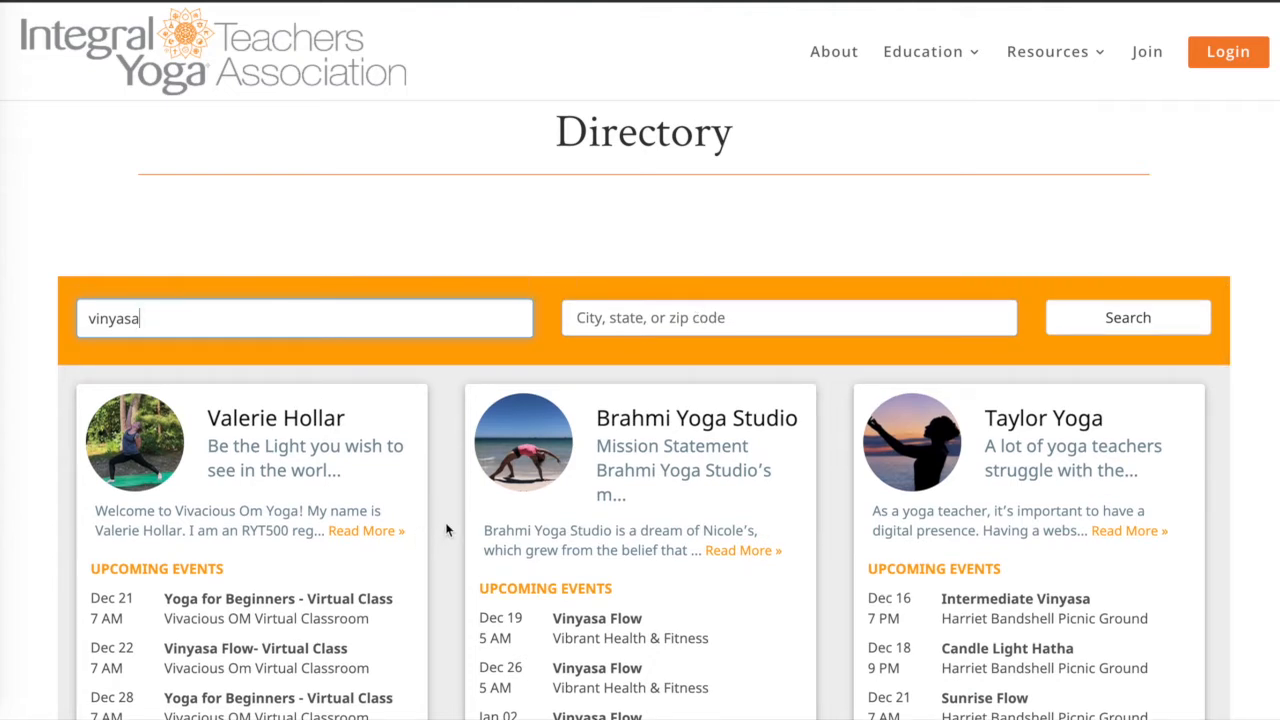
pyautogui.scroll(-1, 15, 581)
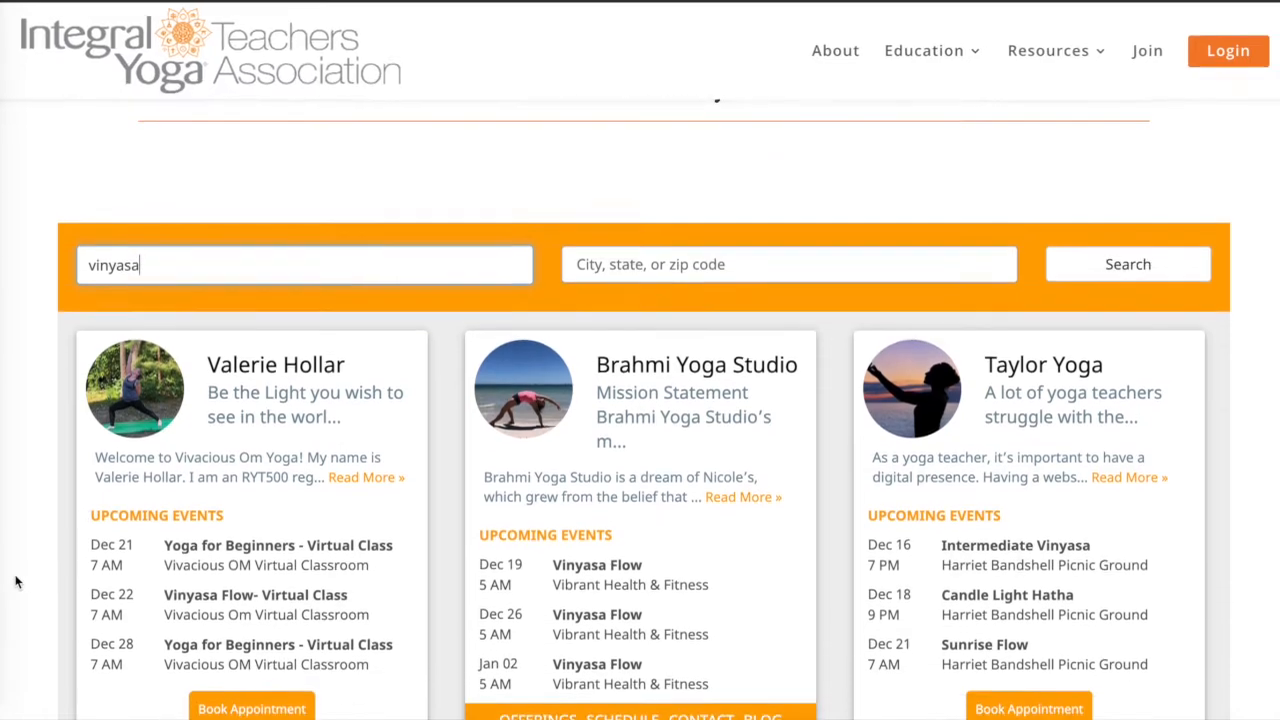
pyautogui.scroll(-3, 15, 581)
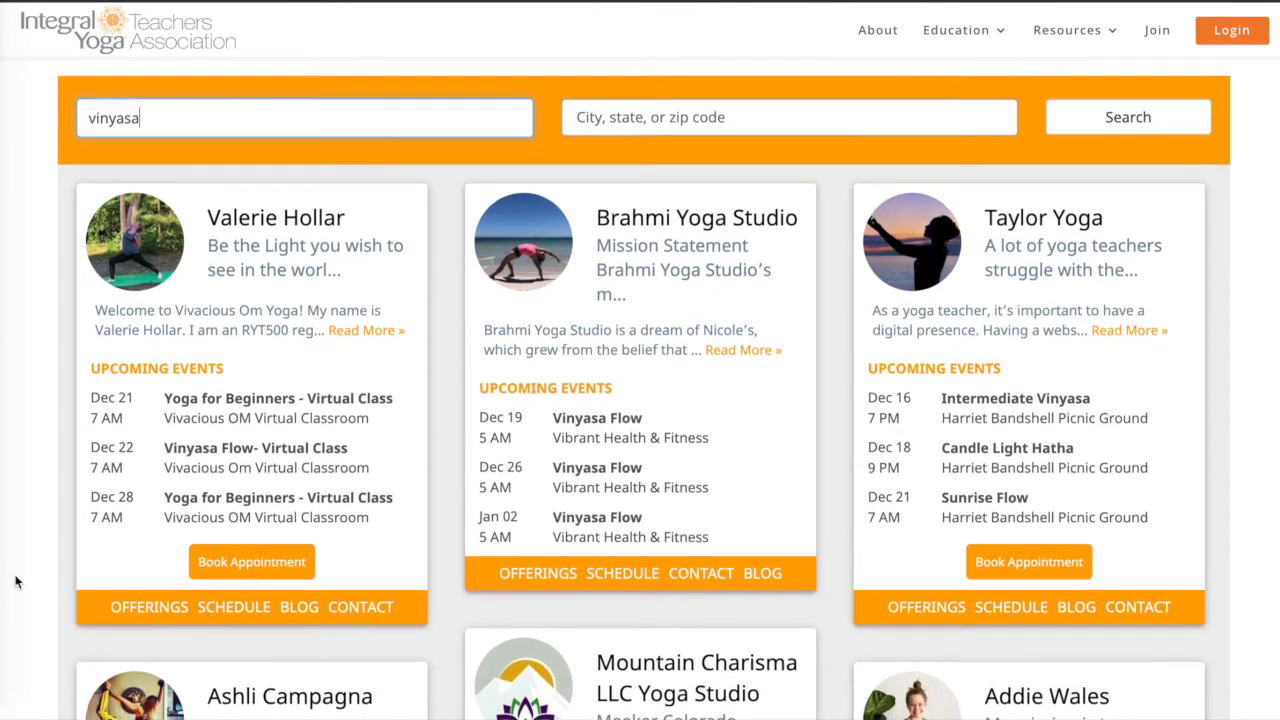
pyautogui.scroll(-1, 15, 581)
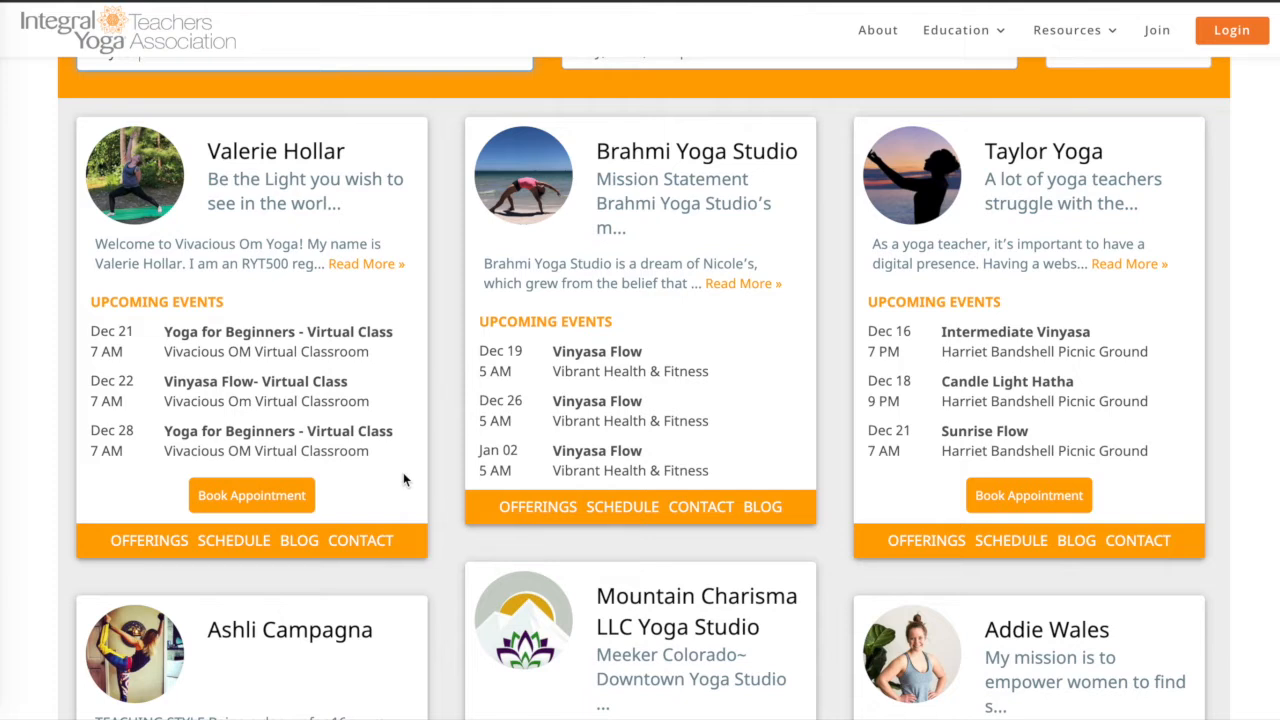
# View the first listing's Dec 21 "Yoga for Beginners - Virtual Class" event and its appointment booking page, returning to the directory
pyautogui.click(266, 341)
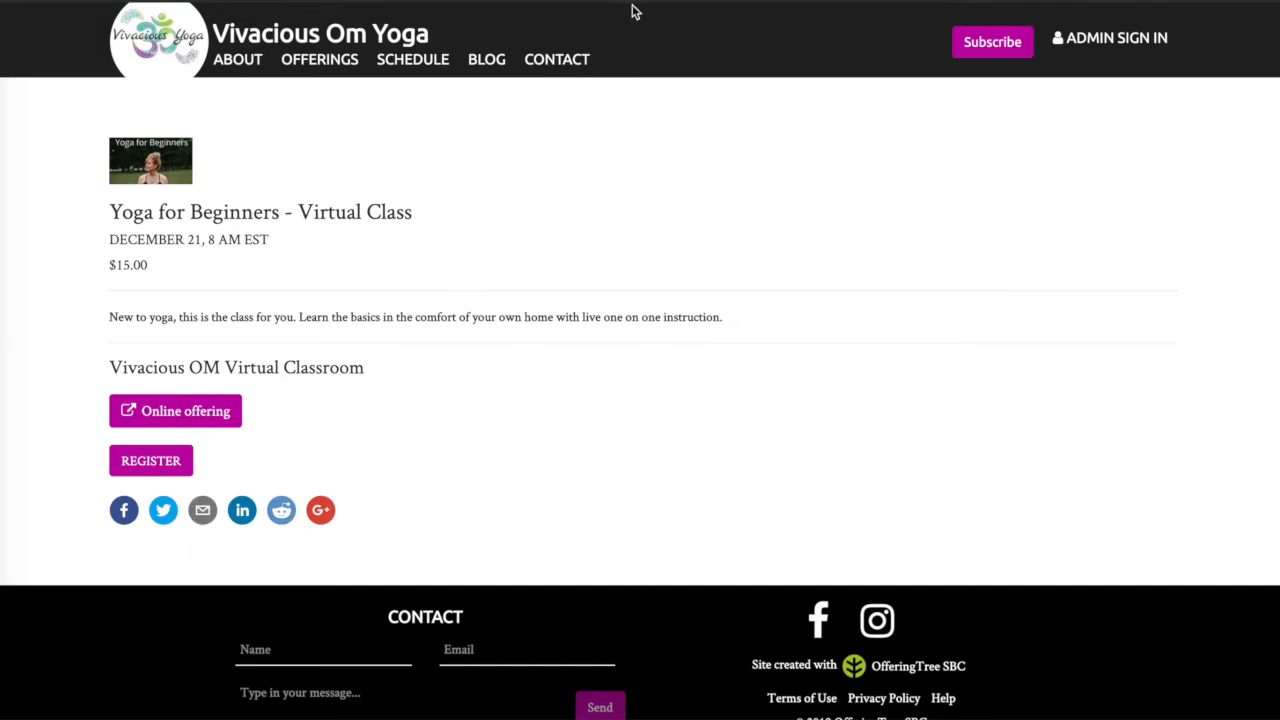
pyautogui.click(560, 1)
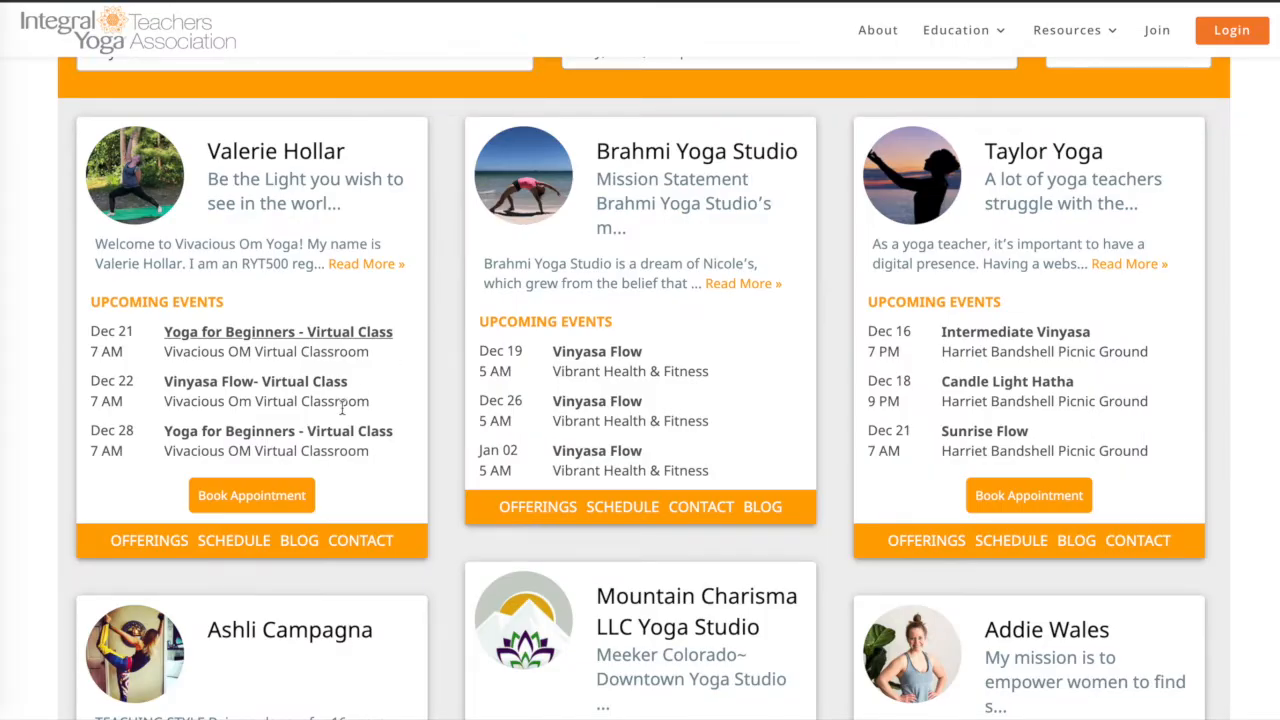
pyautogui.click(251, 497)
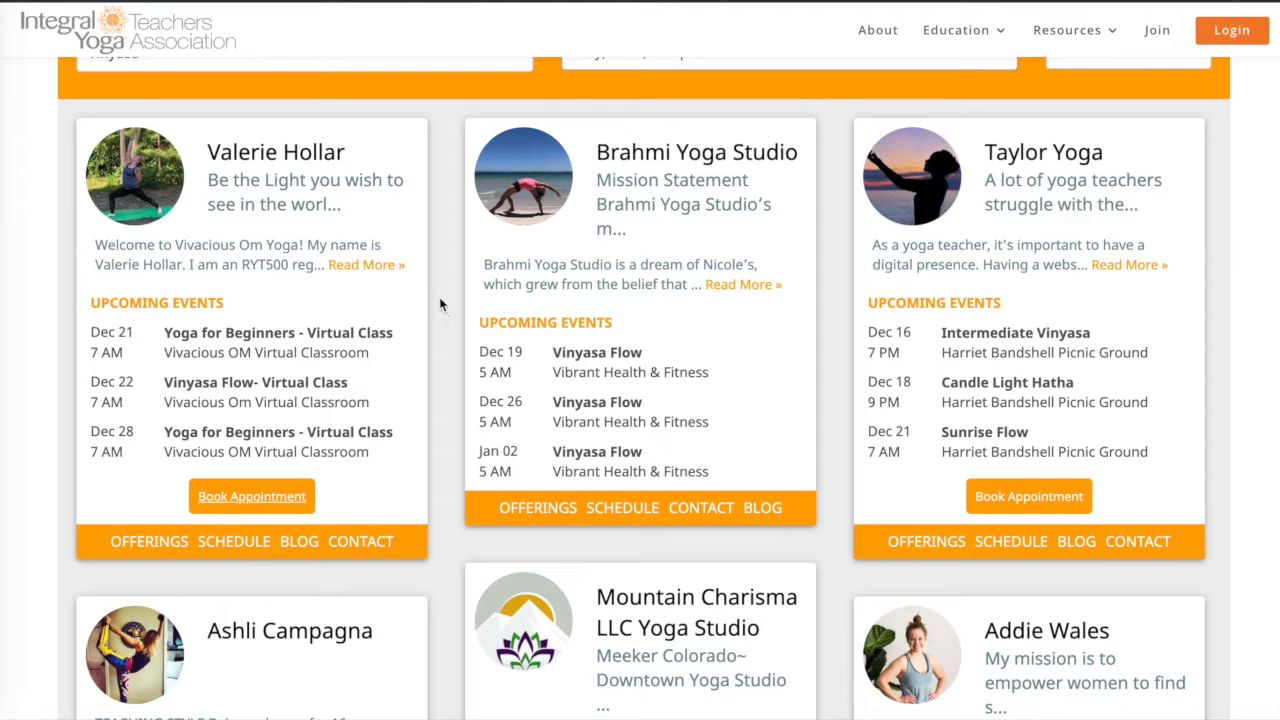
pyautogui.scroll(3, 443, 155)
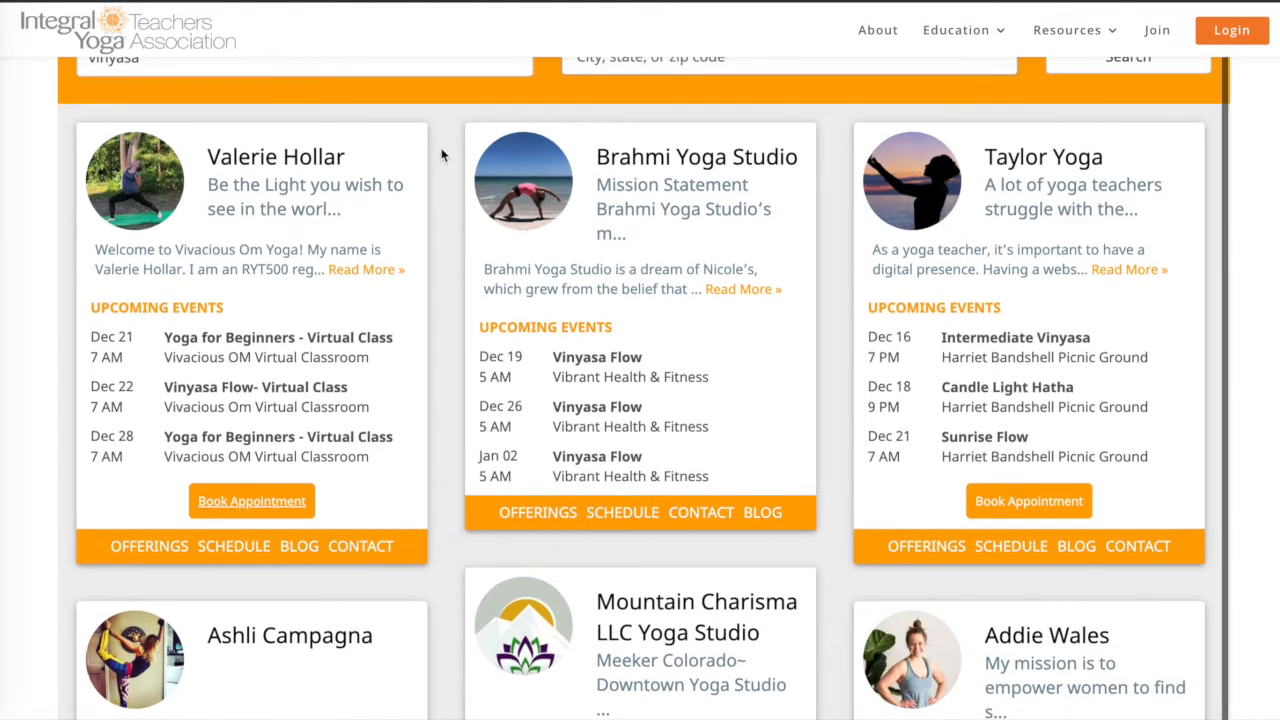
pyautogui.scroll(2, 443, 155)
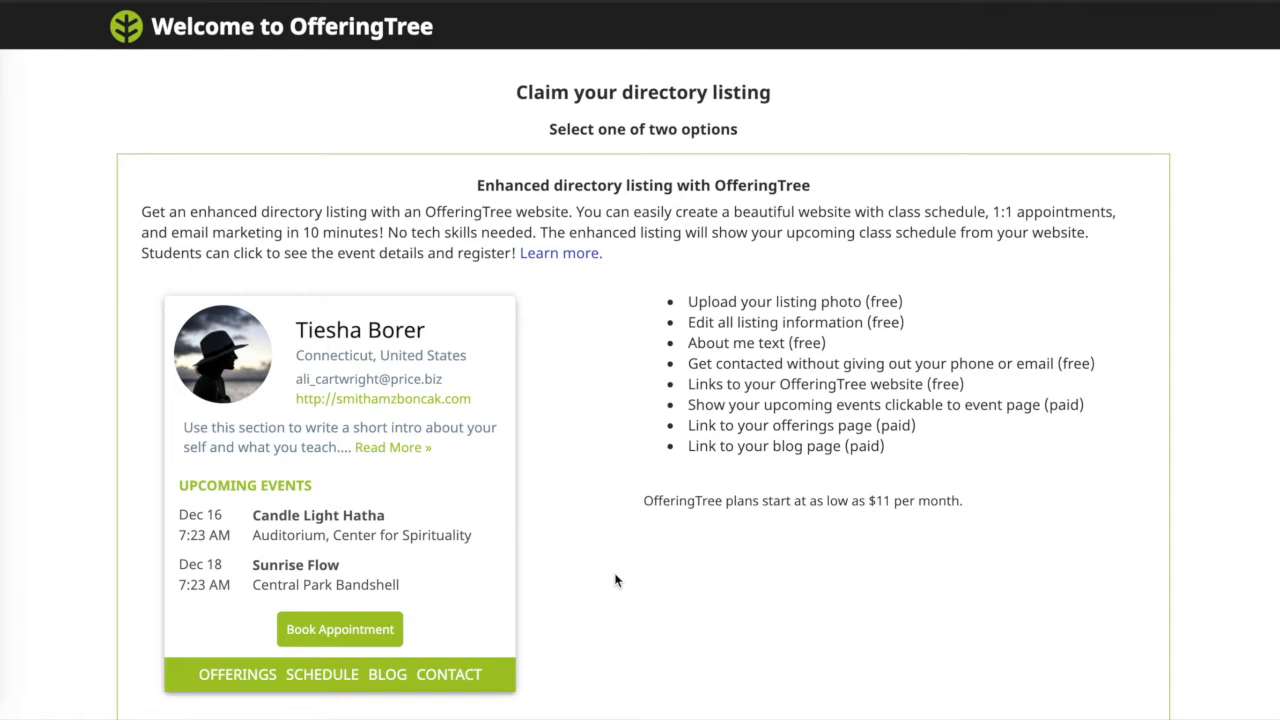
# Compare the enhanced and basic directory listing options and claim the enhanced listing
pyautogui.scroll(-2, 615, 580)
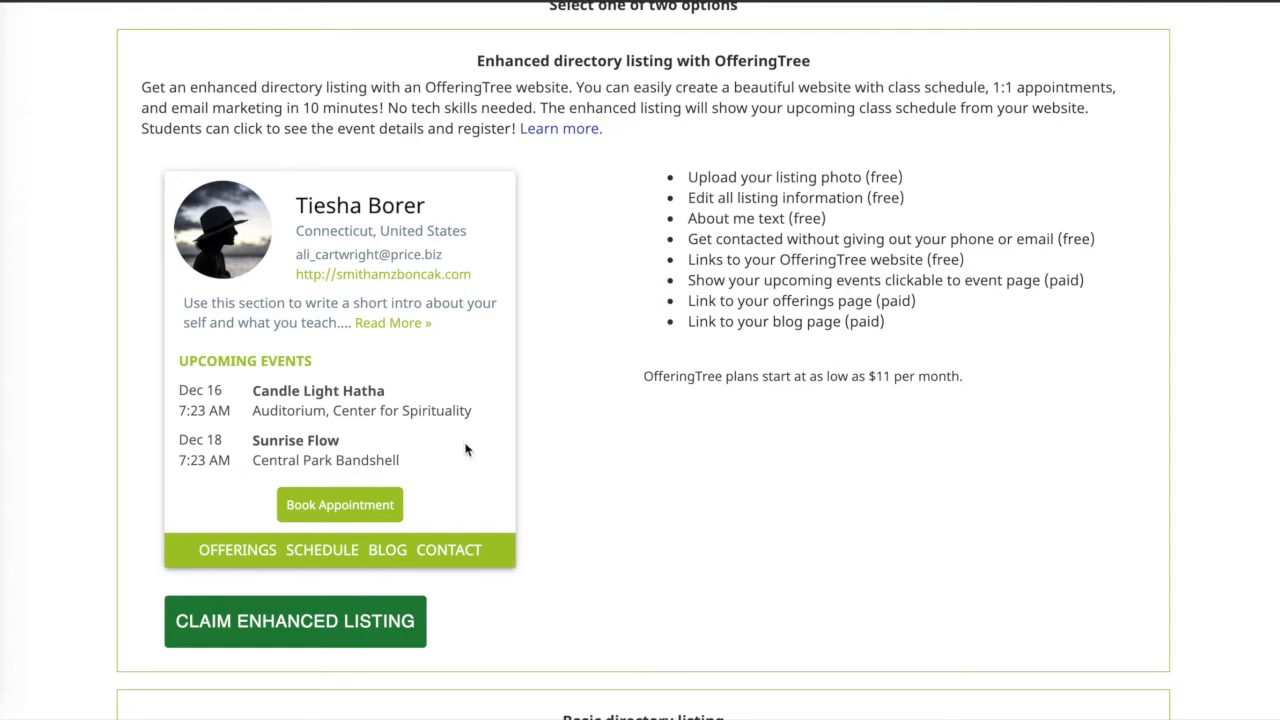
pyautogui.scroll(-3, 680, 434)
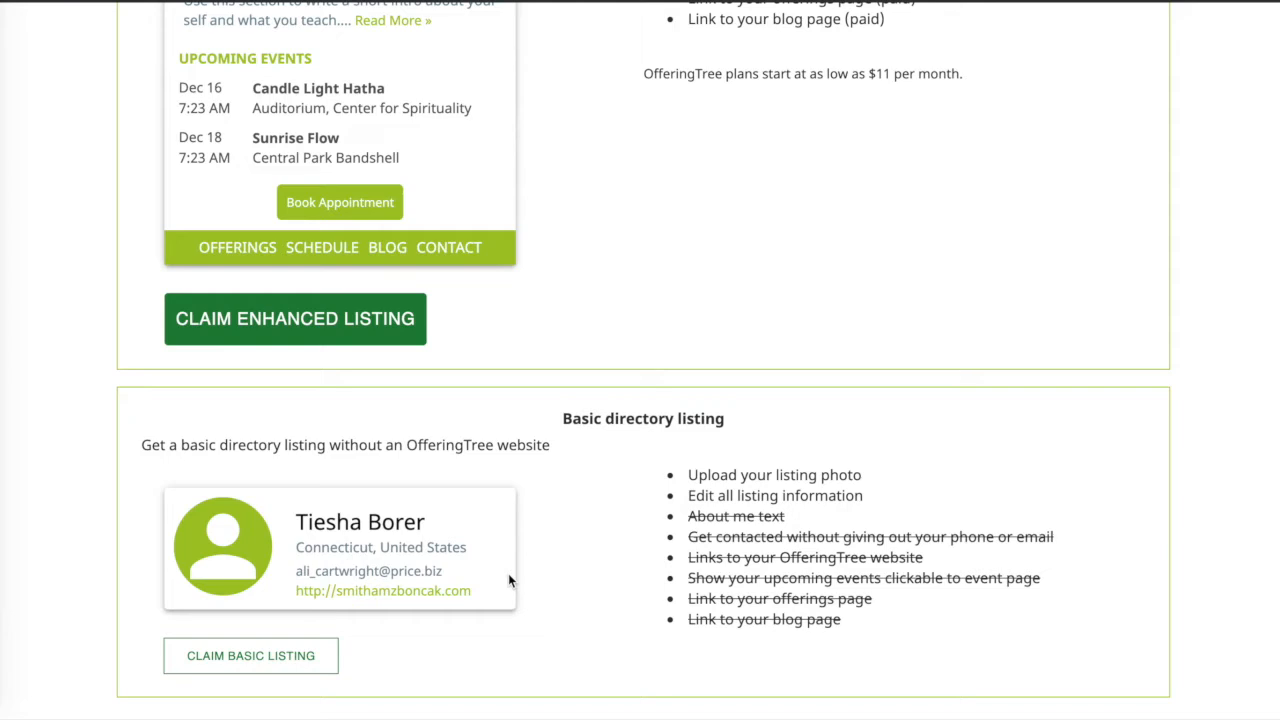
pyautogui.scroll(3, 568, 566)
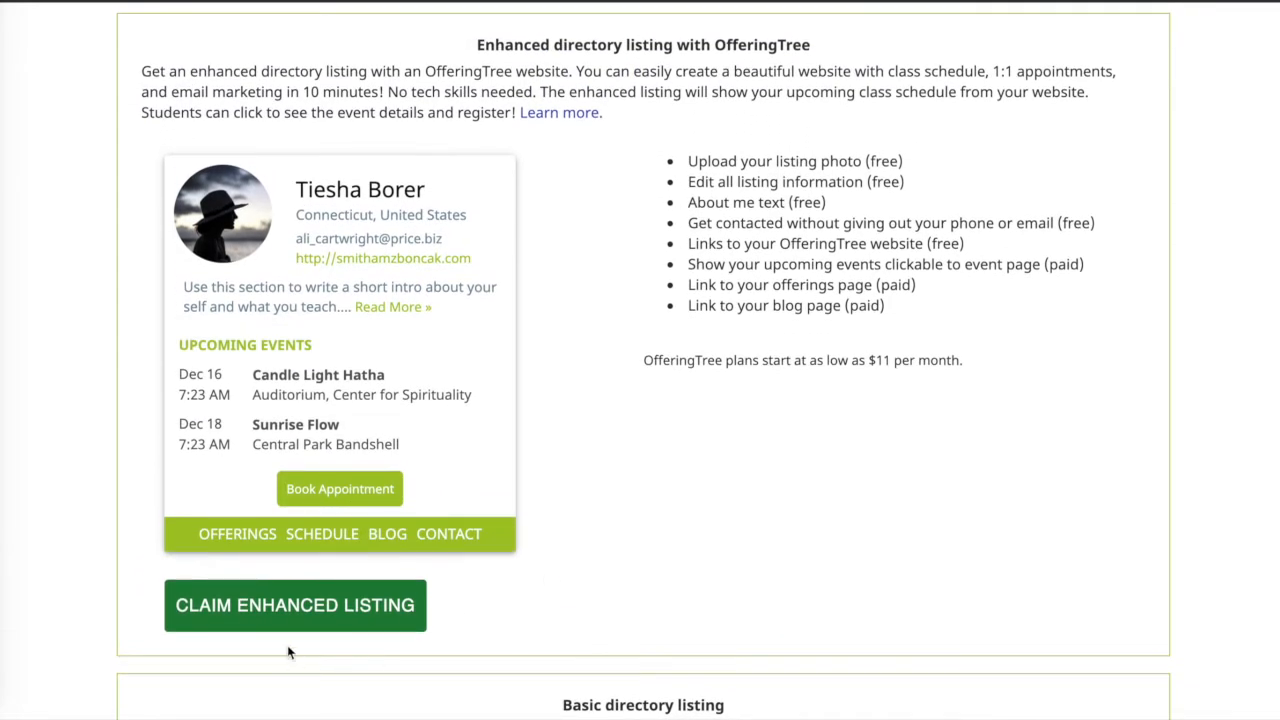
pyautogui.click(289, 617)
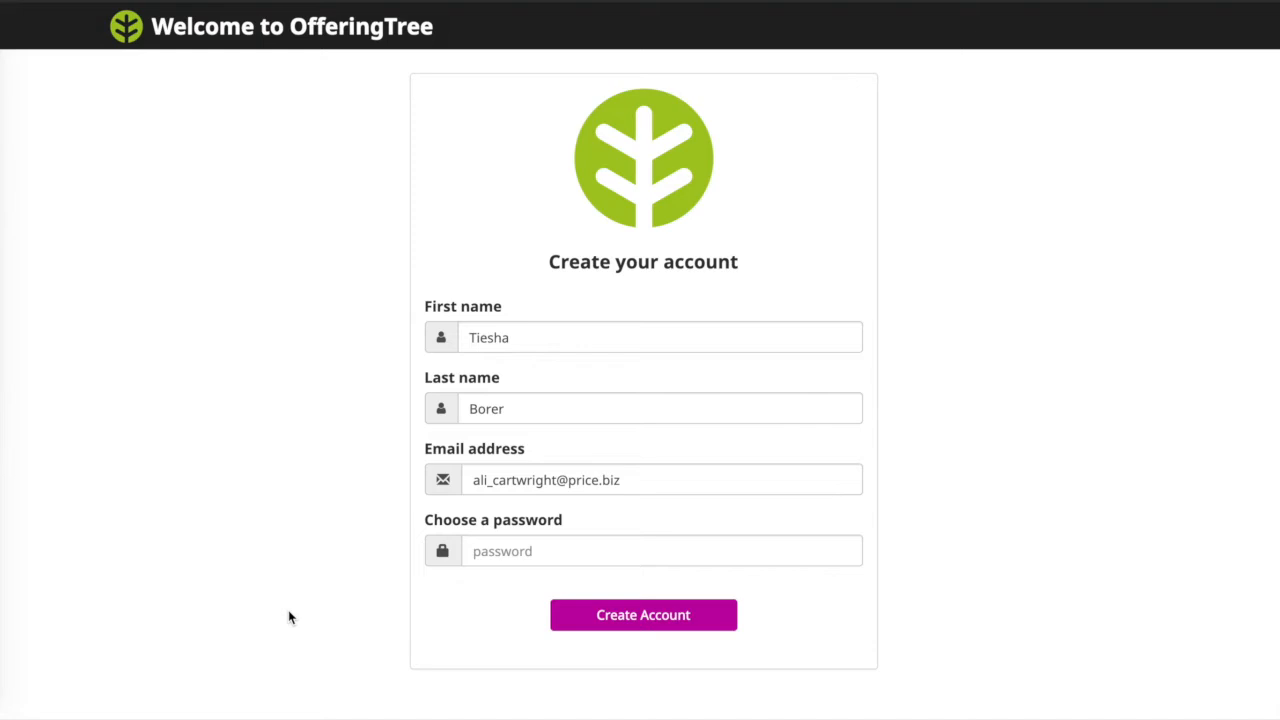
# Enter a password for the new account and create the account with the prefilled name and email
pyautogui.click(530, 552)
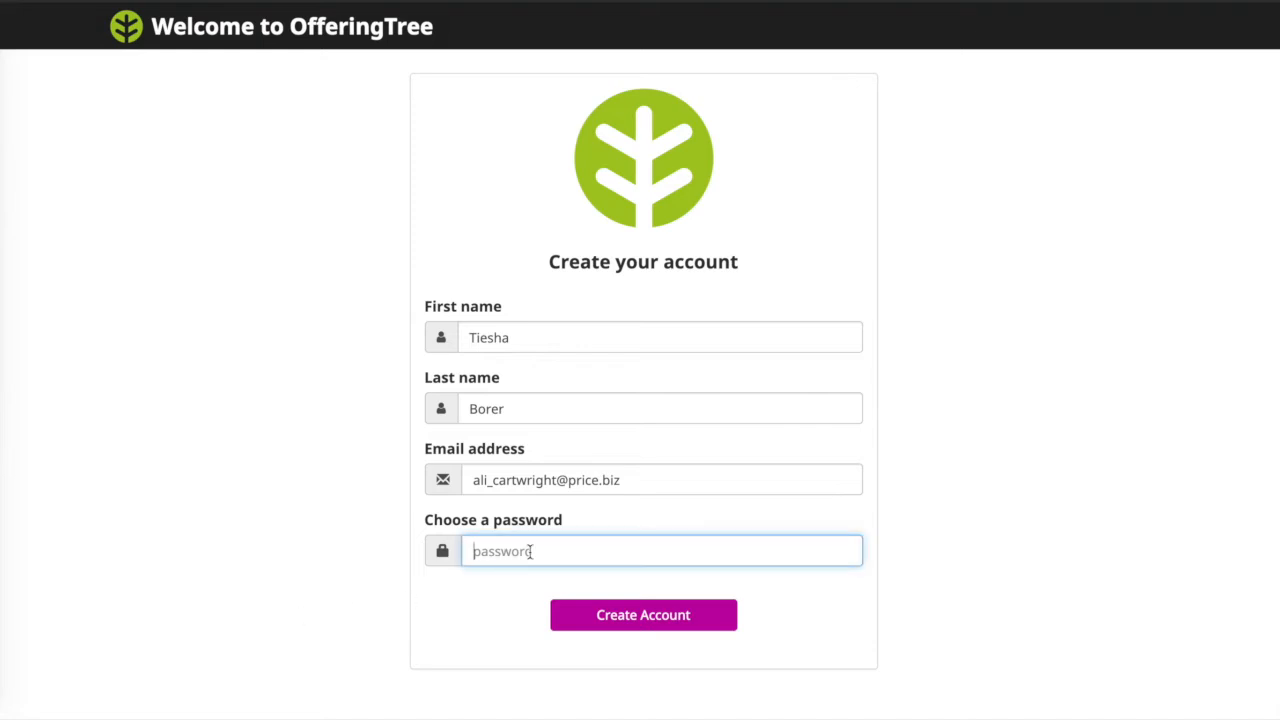
pyautogui.write('••••••••')
pyautogui.click(655, 622)
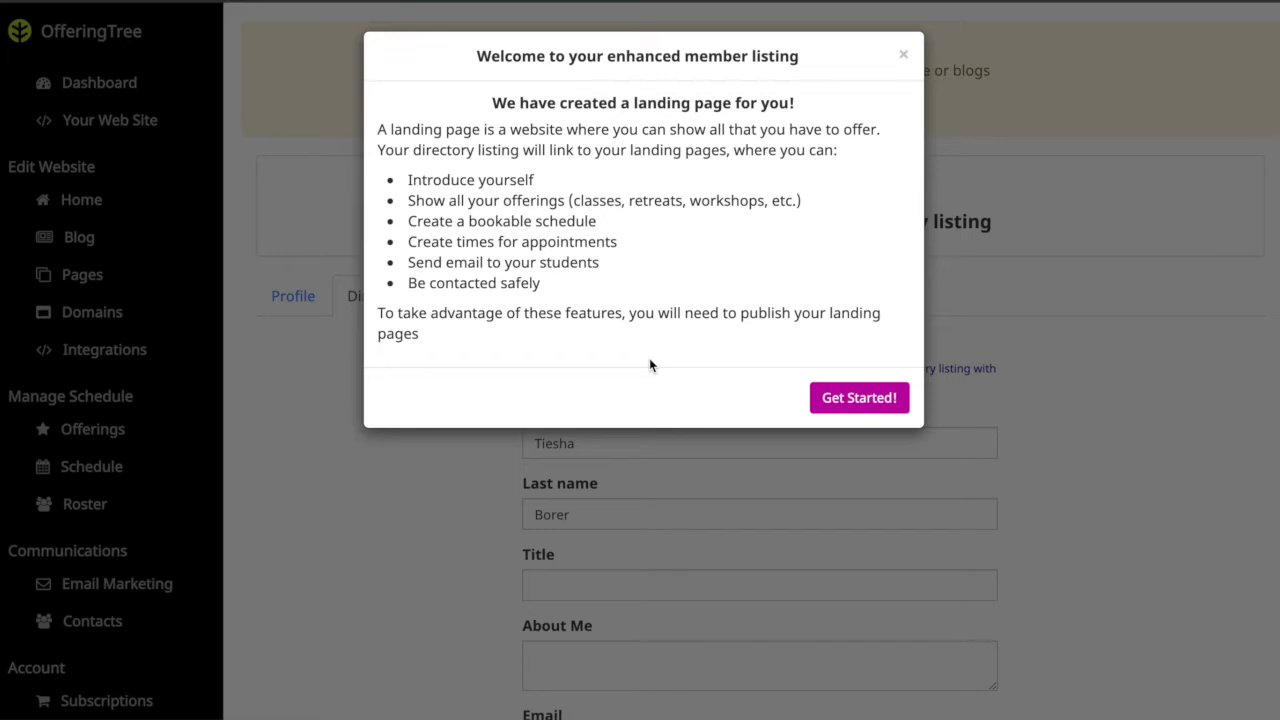
# Get started from the enhanced member listing welcome message and publish the site
pyautogui.click(857, 399)
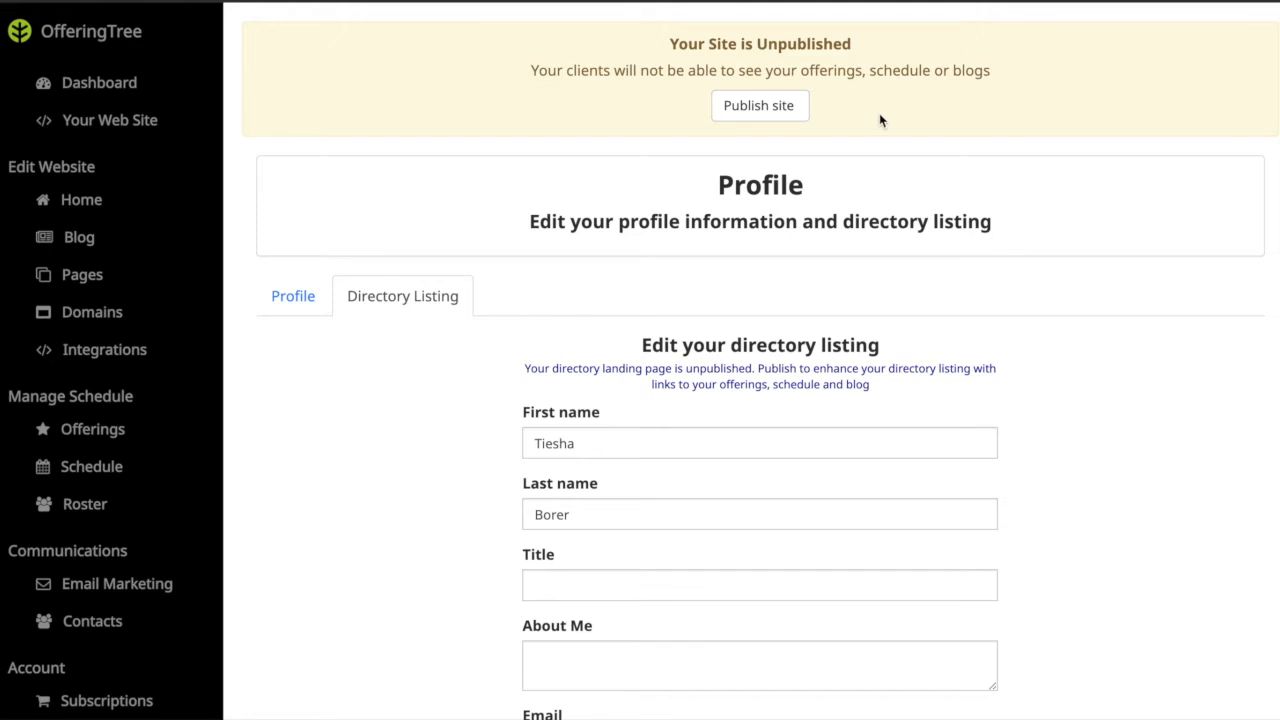
pyautogui.click(759, 118)
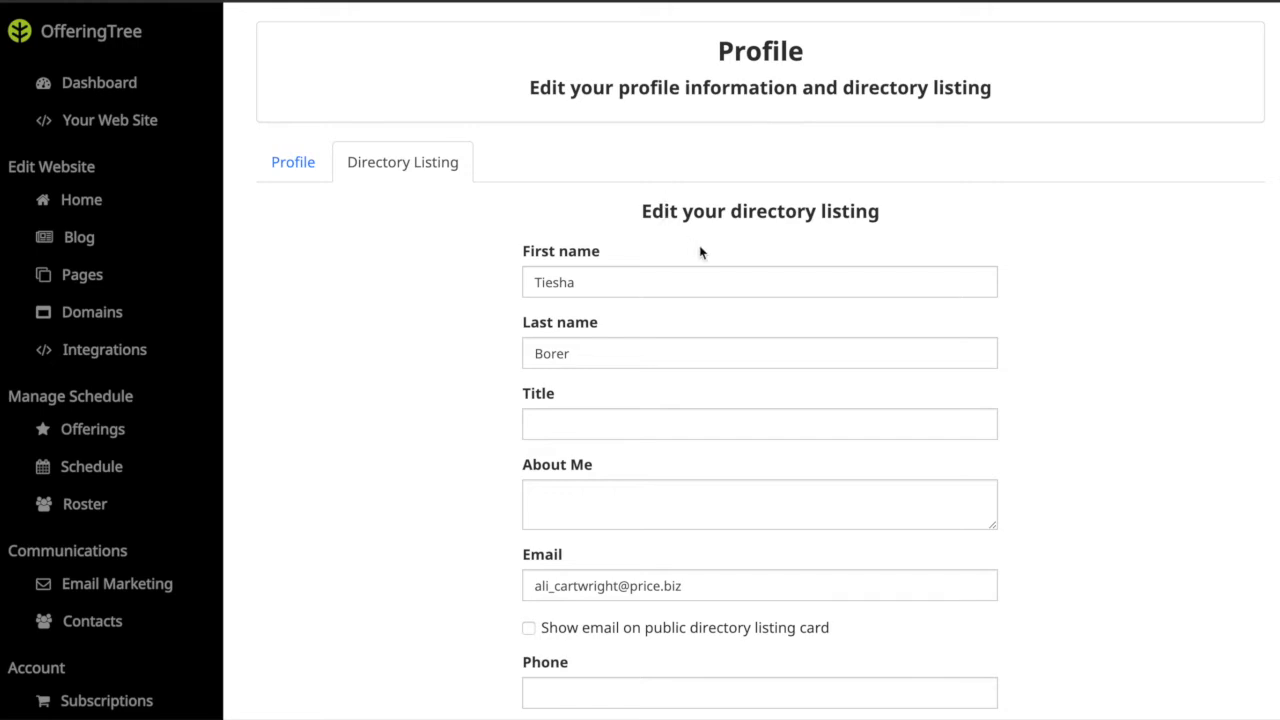
# Fill in the directory listing's title as "Yoga Instructor" and the About Me text as "I teach yoga in Minneapolis."
pyautogui.scroll(-2, 700, 252)
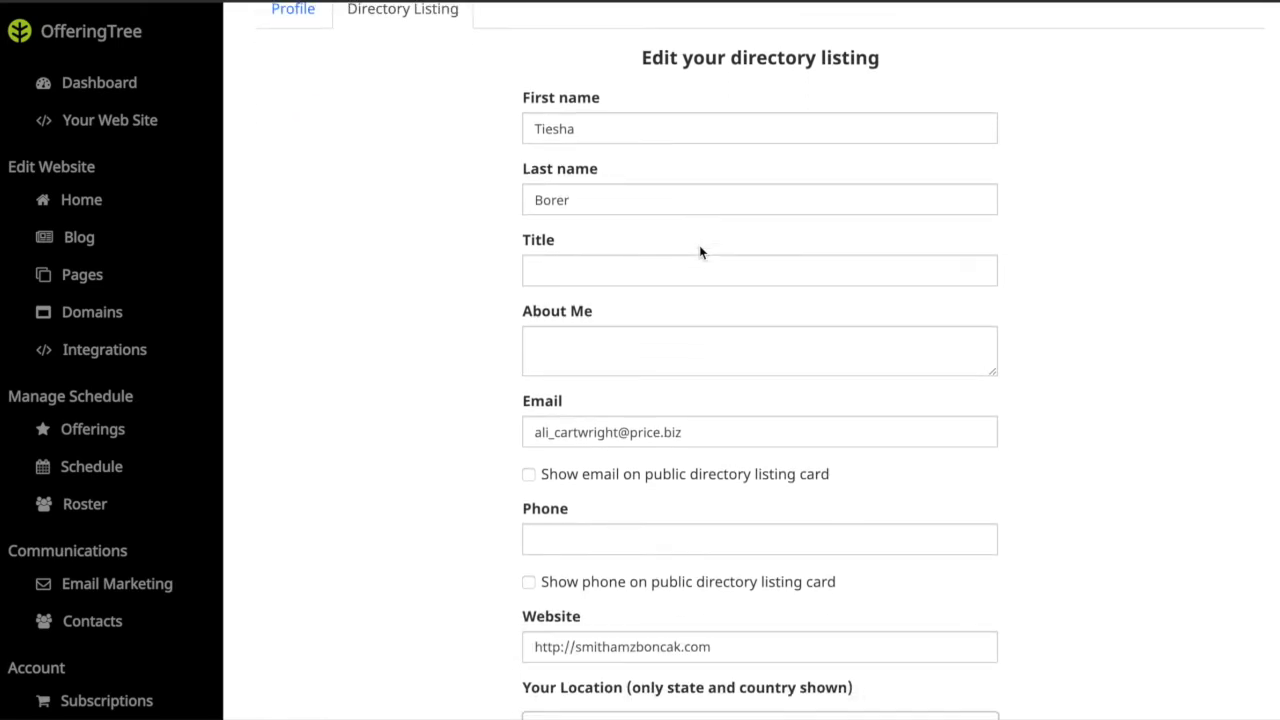
pyautogui.scroll(-5, 700, 252)
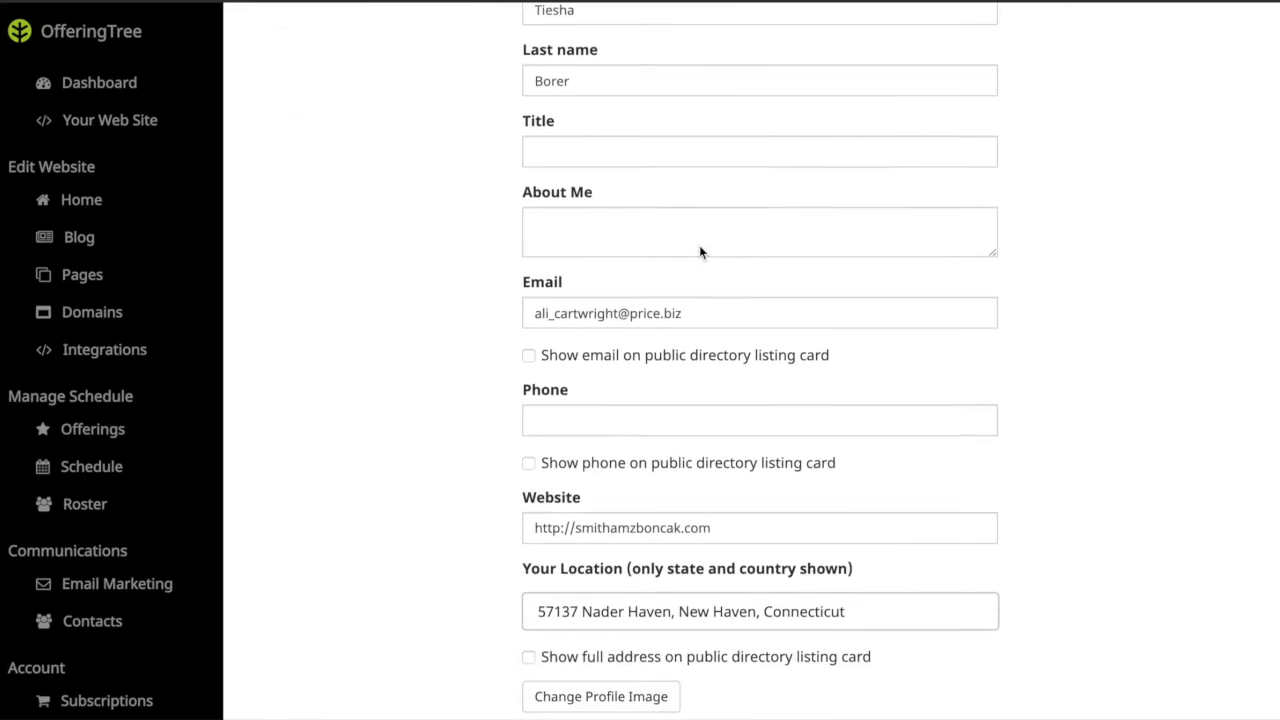
pyautogui.scroll(-1, 699, 245)
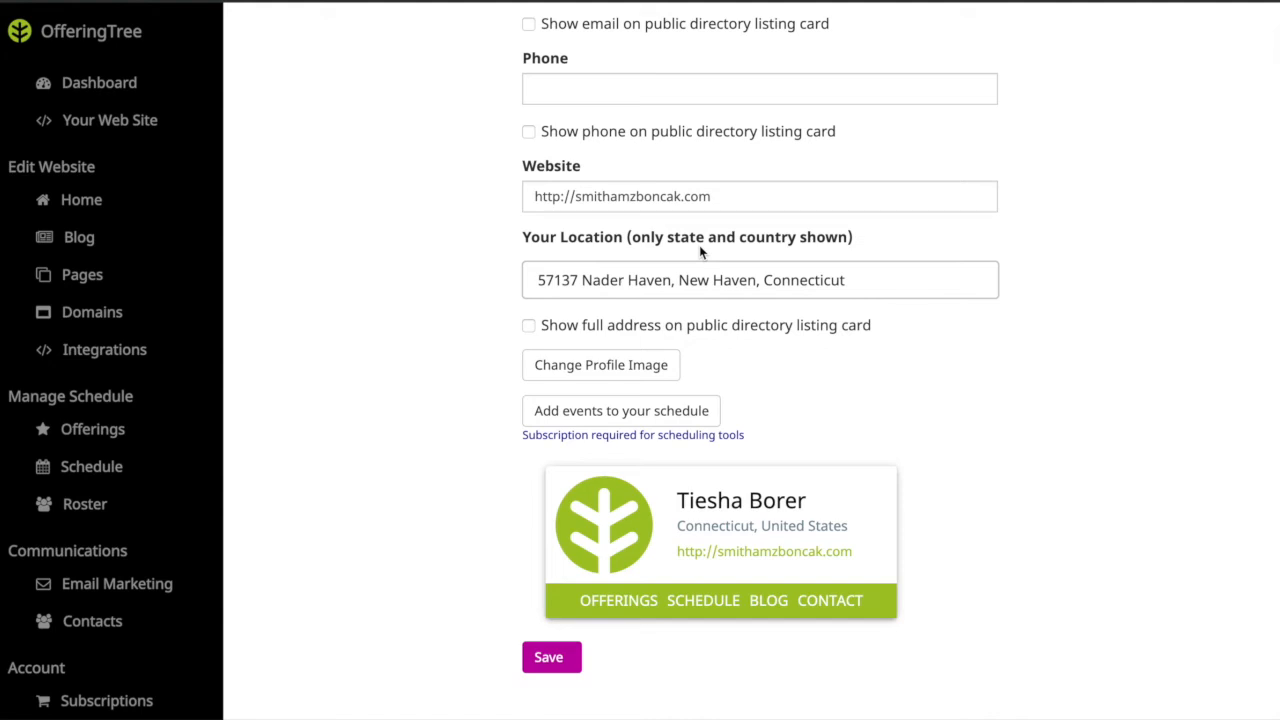
pyautogui.scroll(5, 699, 245)
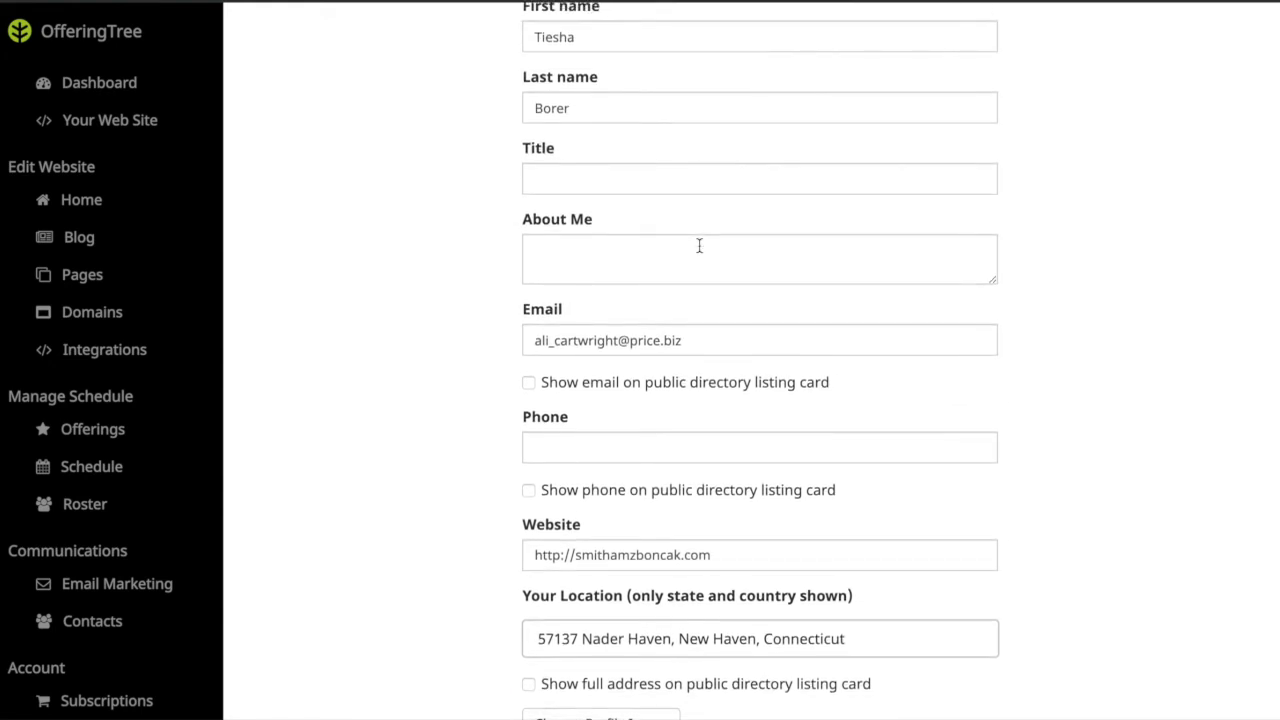
pyautogui.click(697, 184)
pyautogui.write('Yoga Instructor')
pyautogui.click(705, 260)
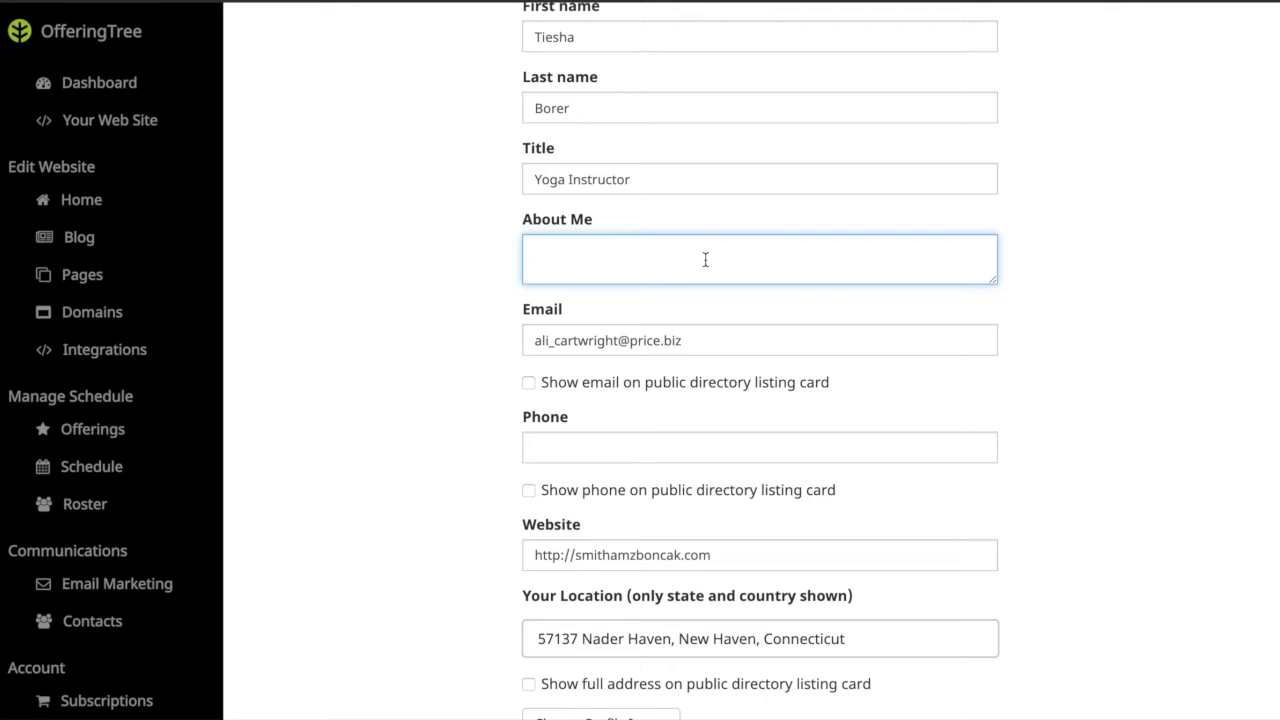
pyautogui.write('I teach yoga in minn')
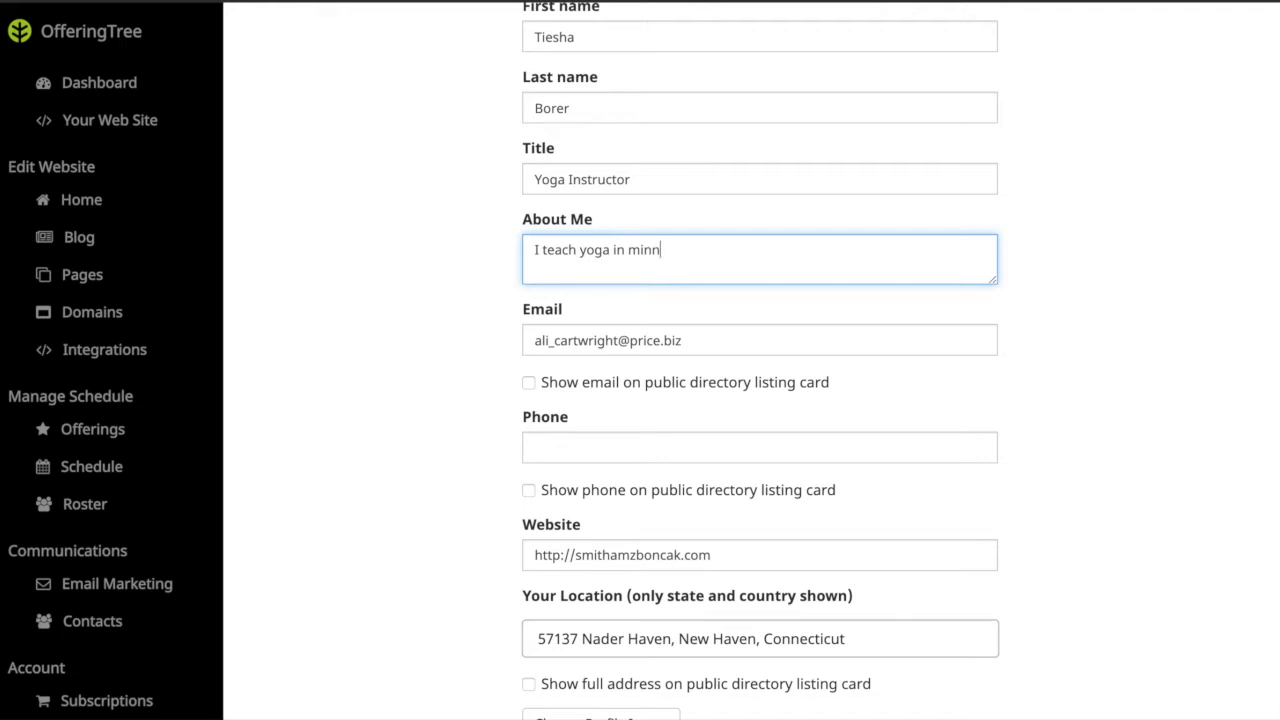
pyautogui.press('BackSpace')
pyautogui.press('BackSpace')
pyautogui.press('BackSpace')
pyautogui.write('Minneapolis')
# Try showing the email on the public directory listing card and turn the option back off
pyautogui.scroll(-3, 692, 381)
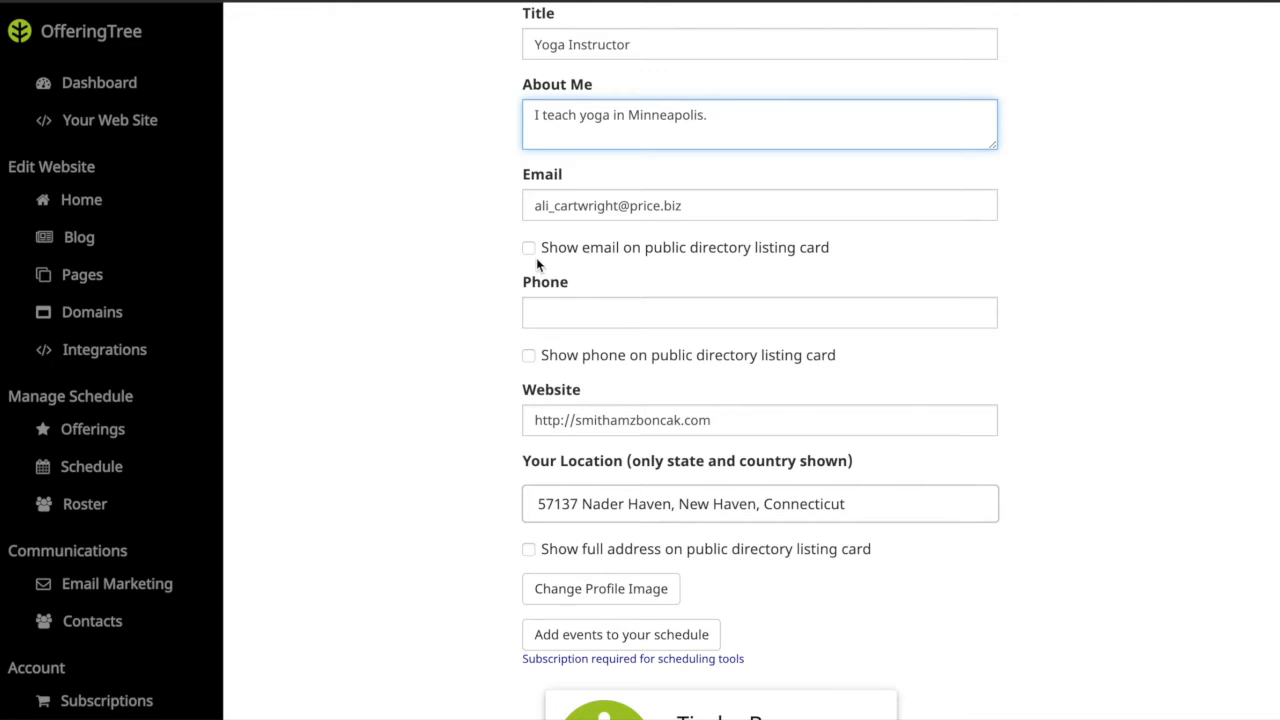
pyautogui.scroll(-1, 536, 257)
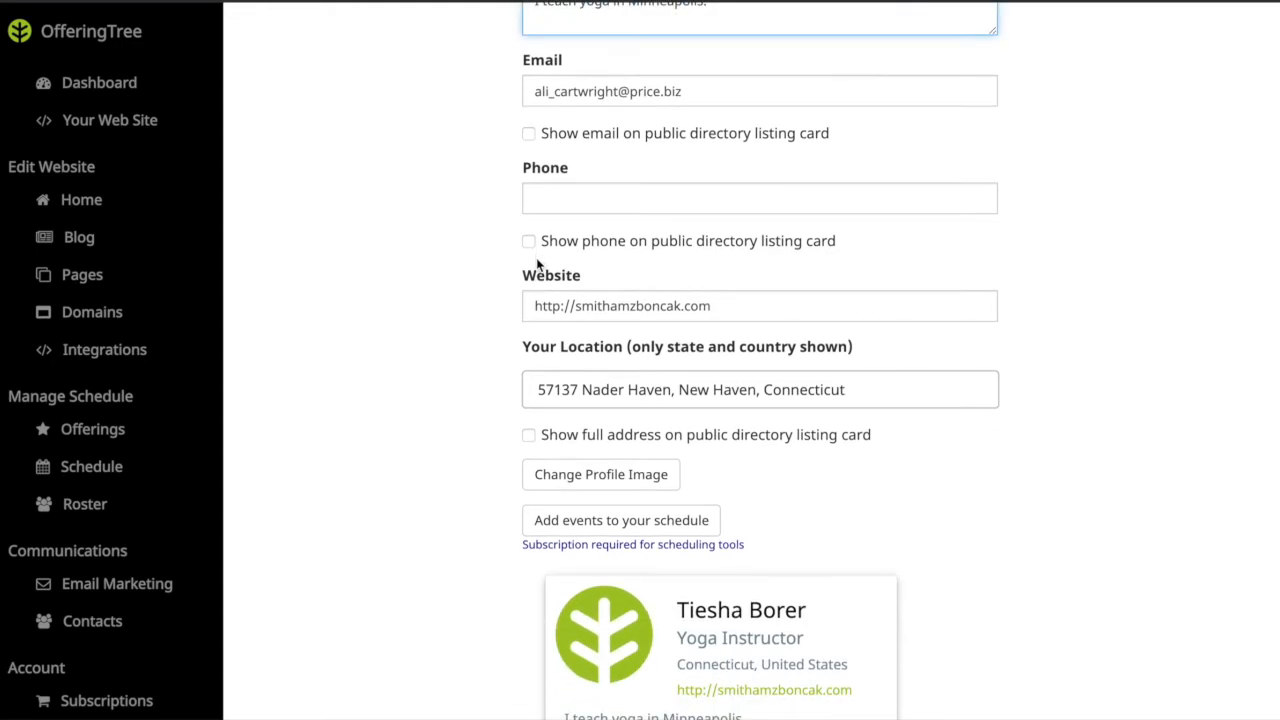
pyautogui.click(529, 134)
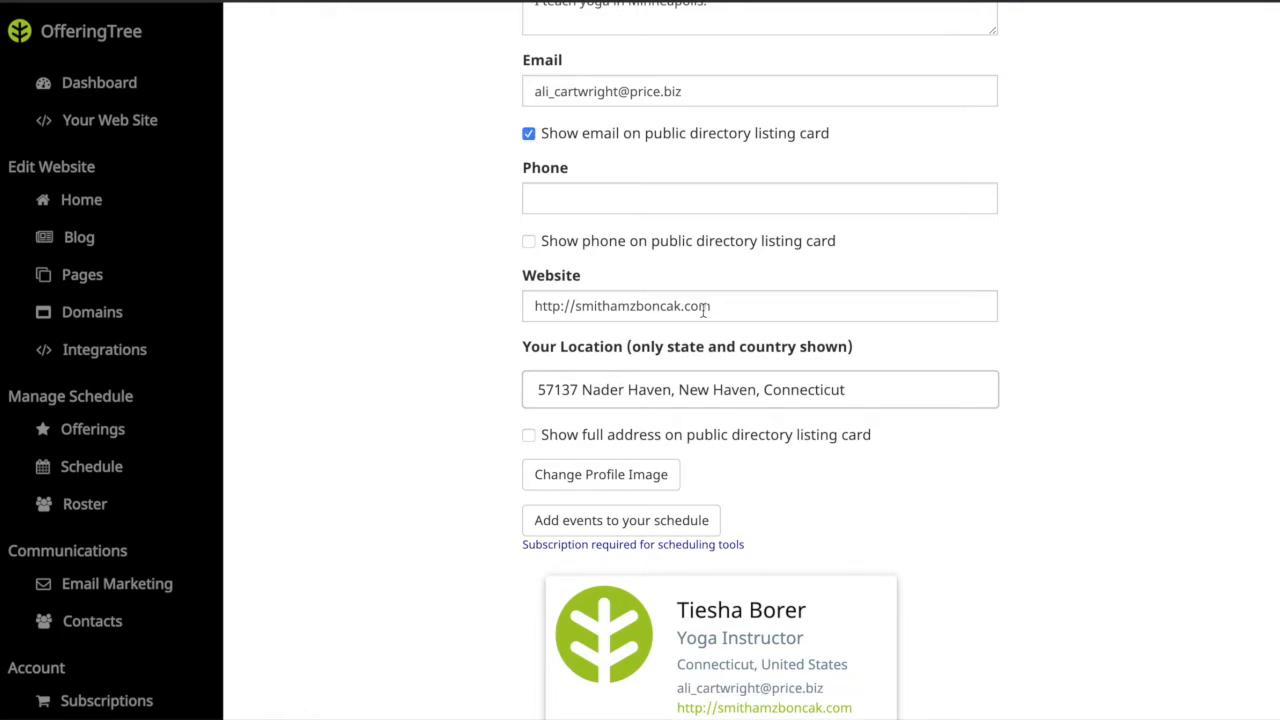
pyautogui.scroll(-1, 704, 310)
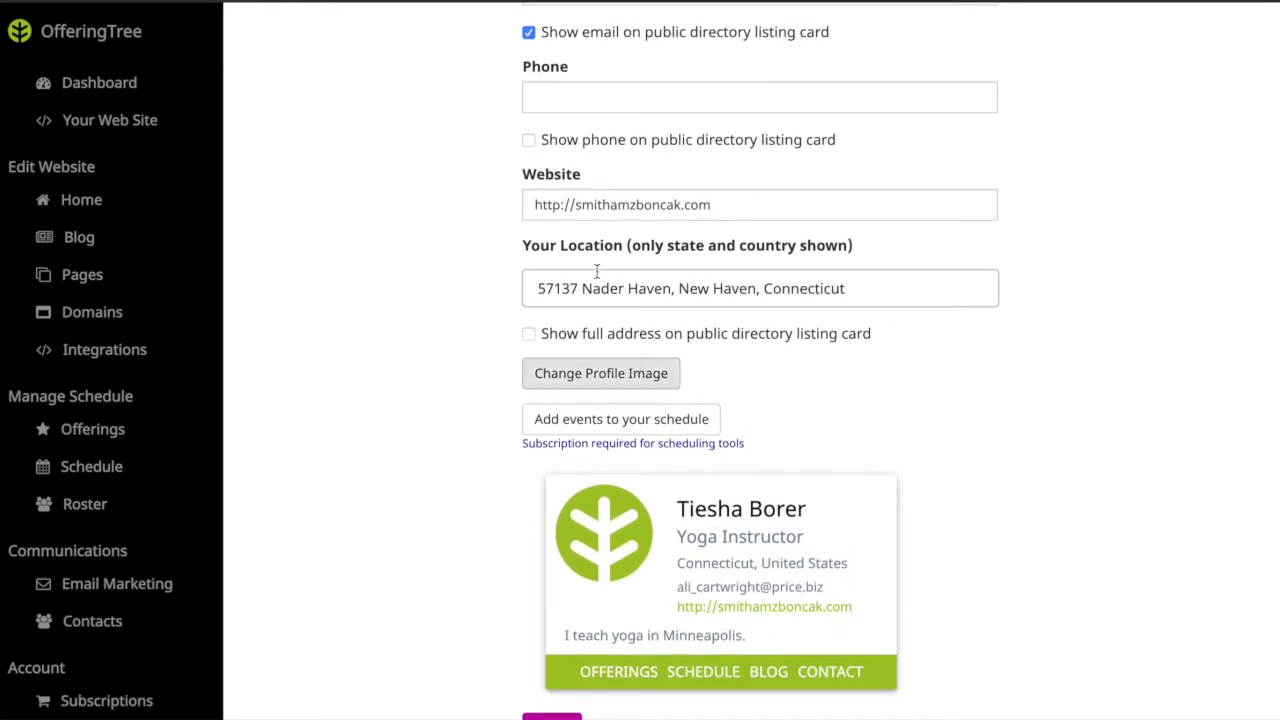
pyautogui.click(529, 34)
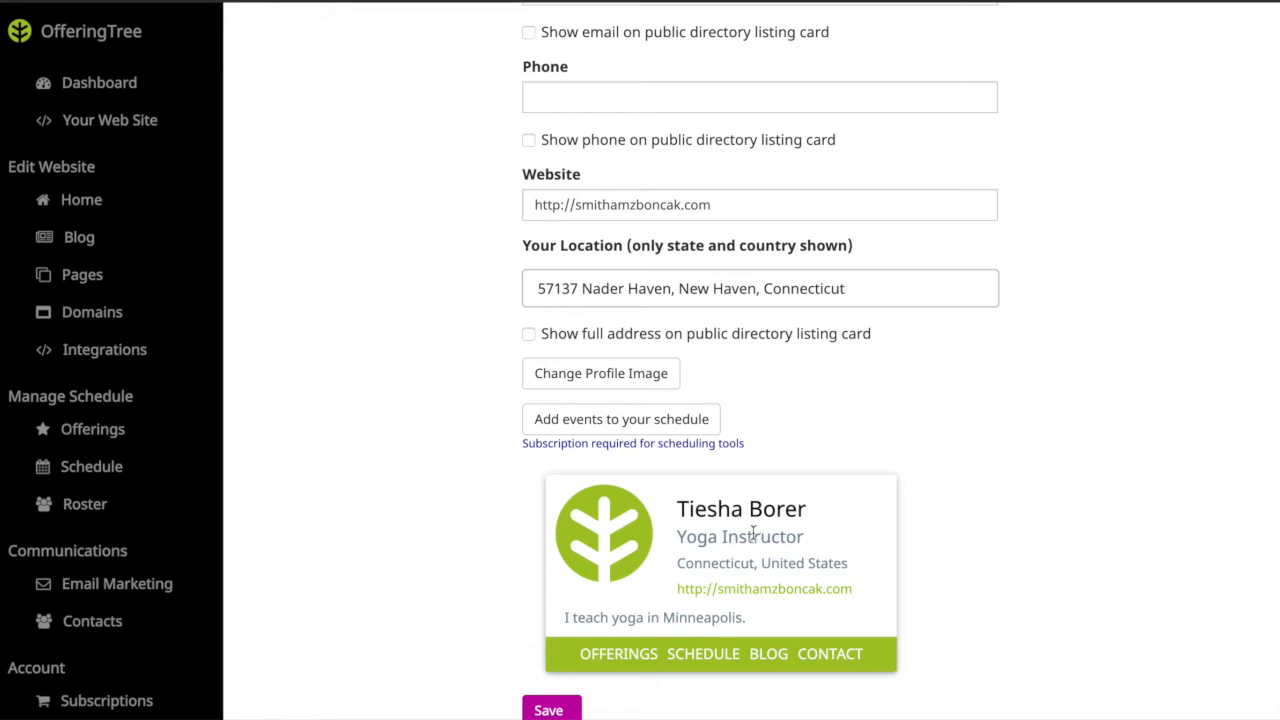
pyautogui.scroll(1, 705, 318)
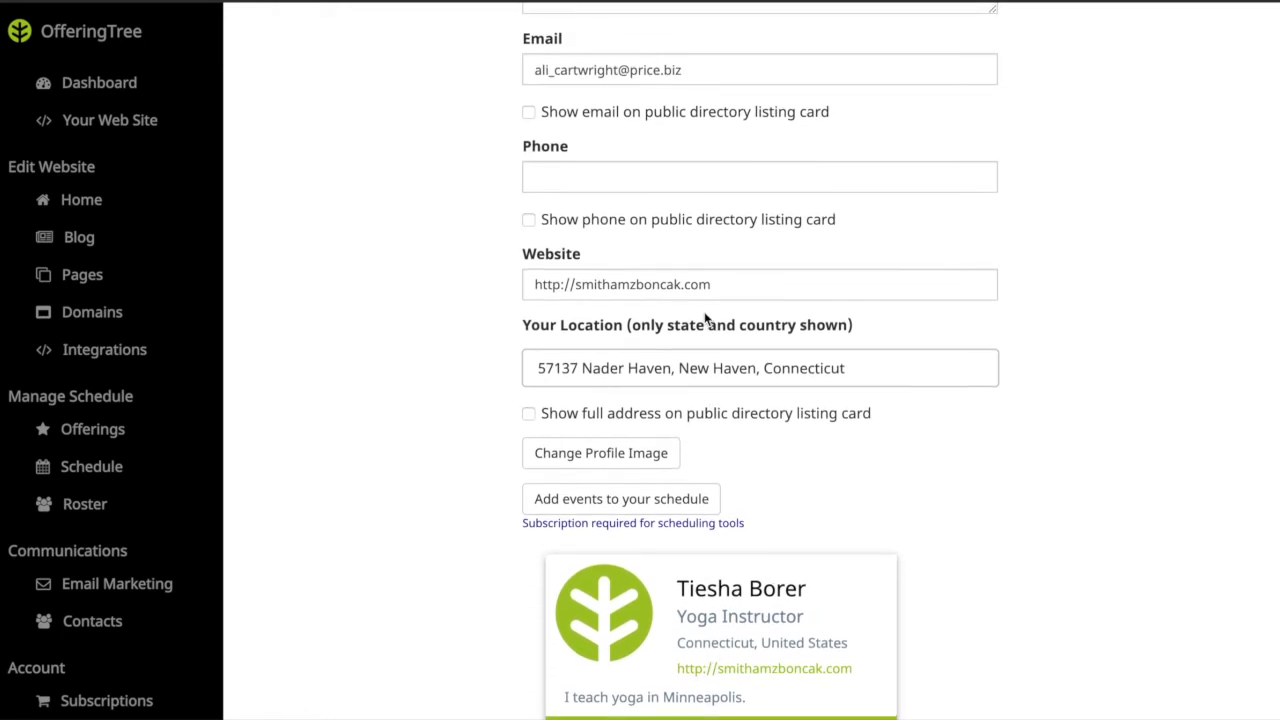
pyautogui.scroll(-1, 705, 318)
pyautogui.scroll(1, 703, 317)
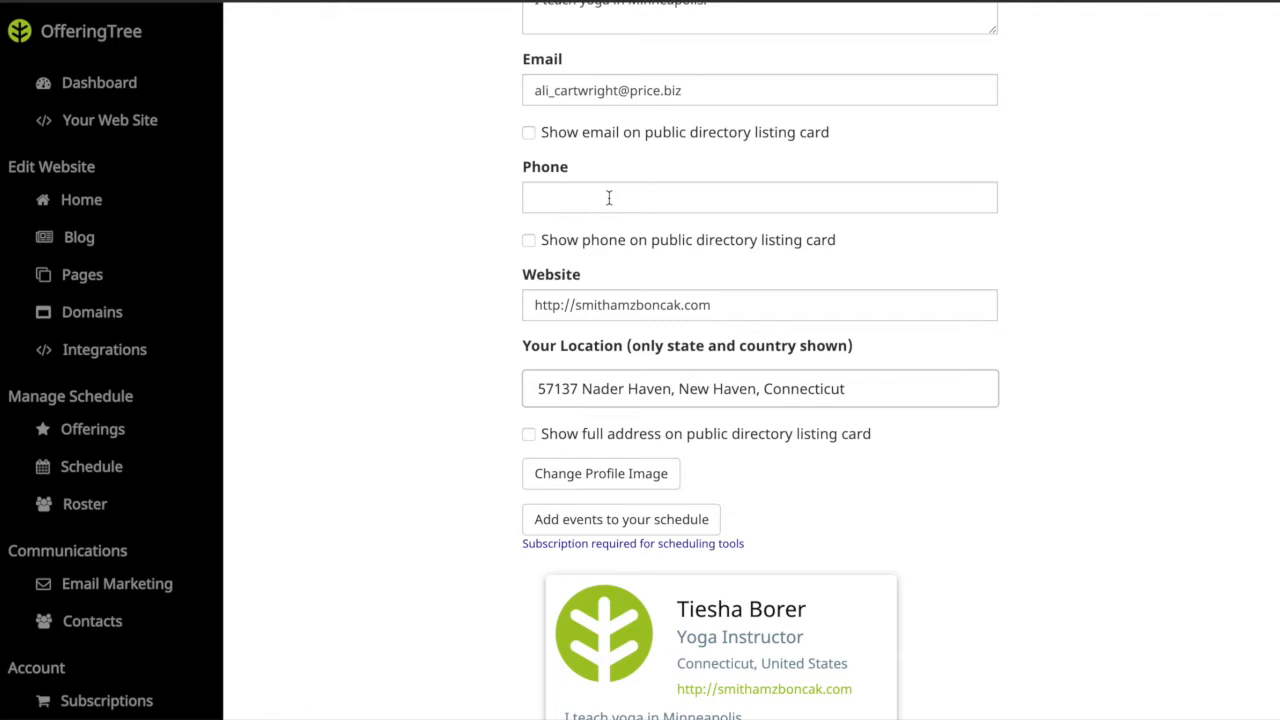
pyautogui.scroll(-2, 608, 197)
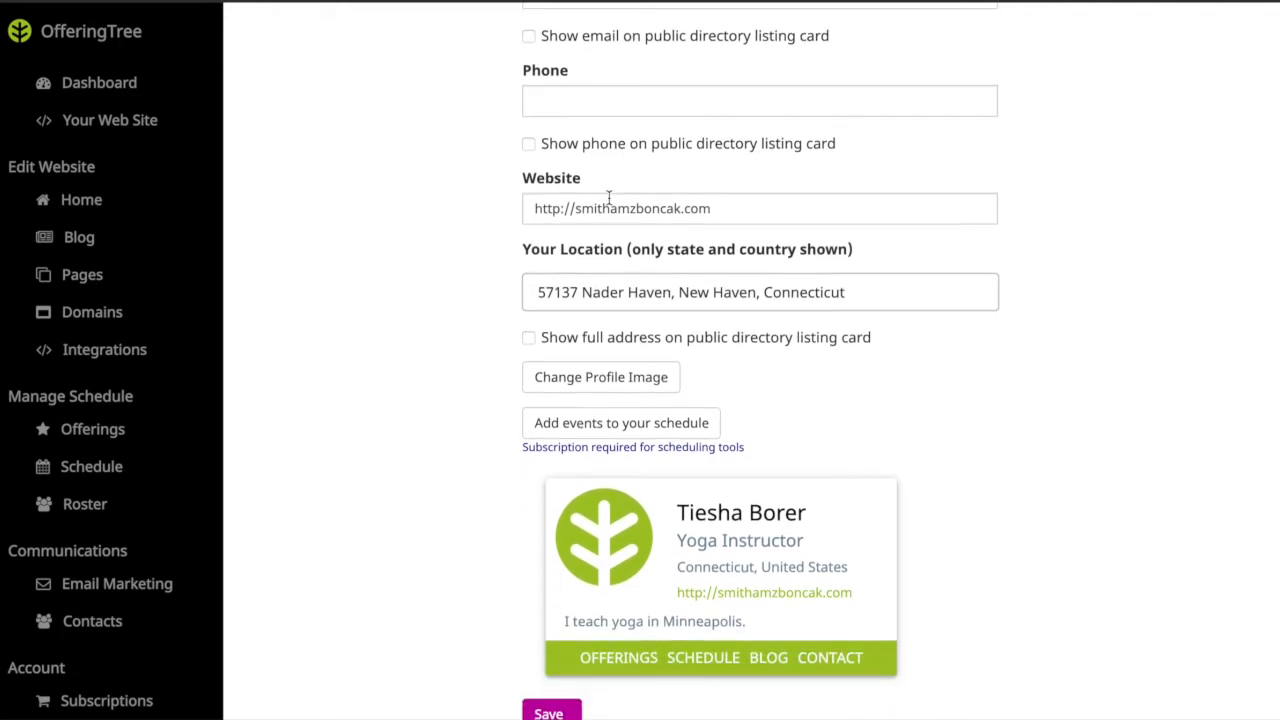
pyautogui.scroll(-1, 608, 197)
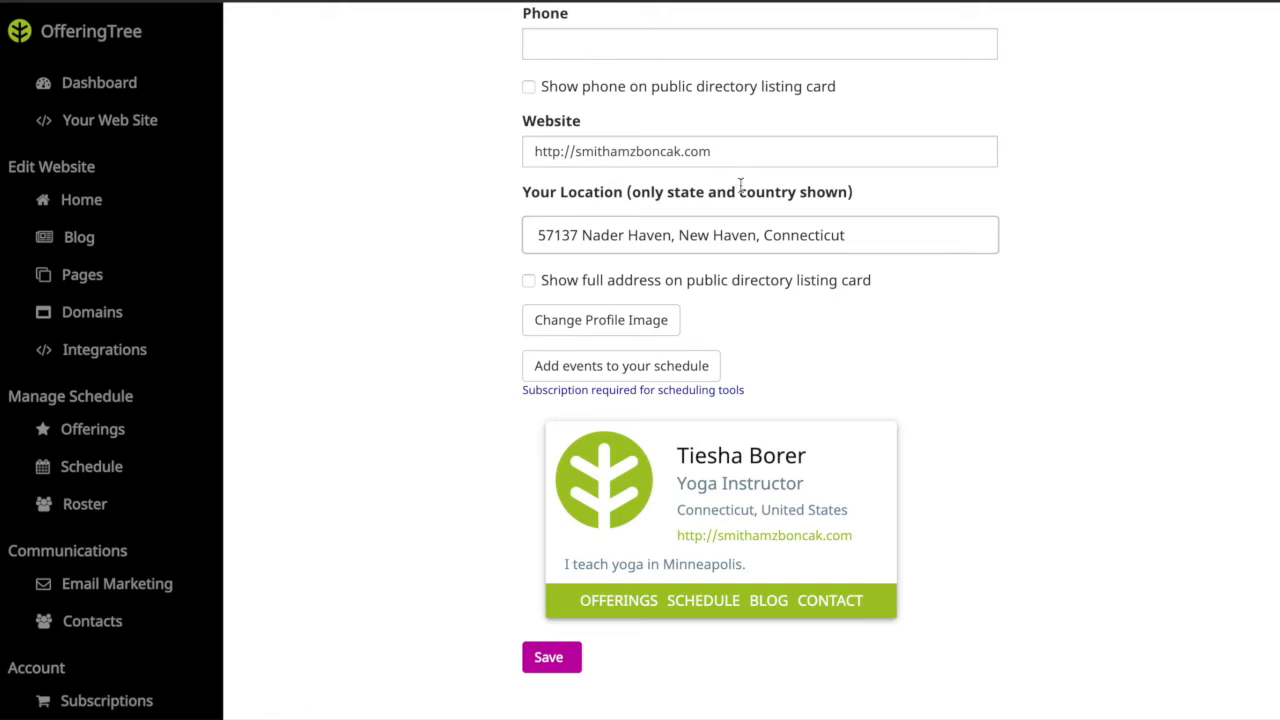
# Replace the directory listing's location with Chicago, IL, USA, leaving the full address hidden on the public card
pyautogui.click(726, 240)
pyautogui.click(868, 240)
pyautogui.tripleClick(872, 241)
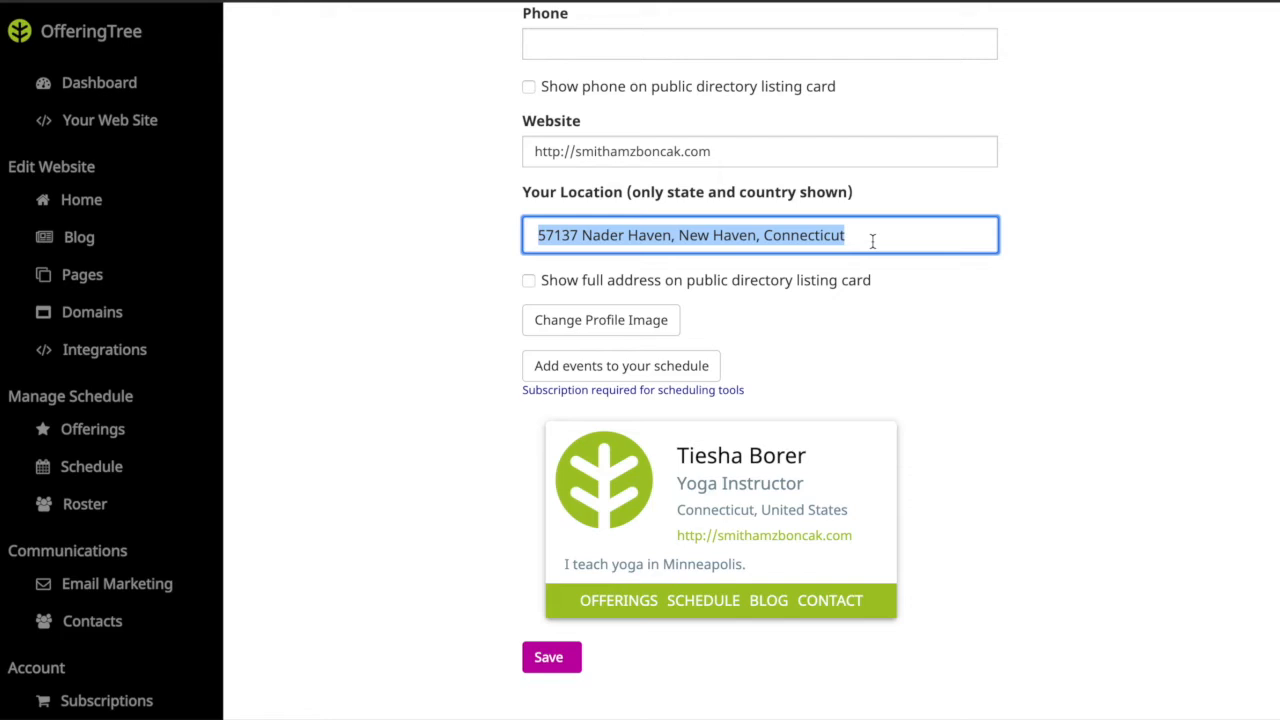
pyautogui.write('chic')
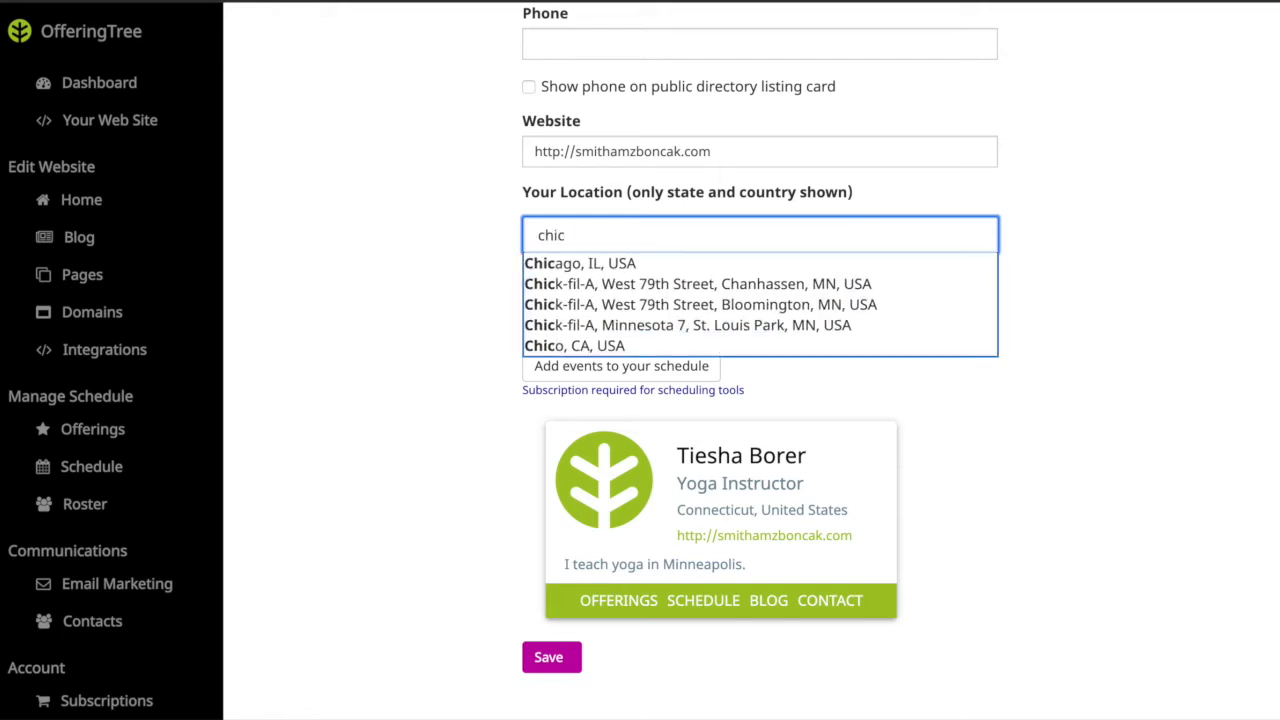
pyautogui.click(608, 265)
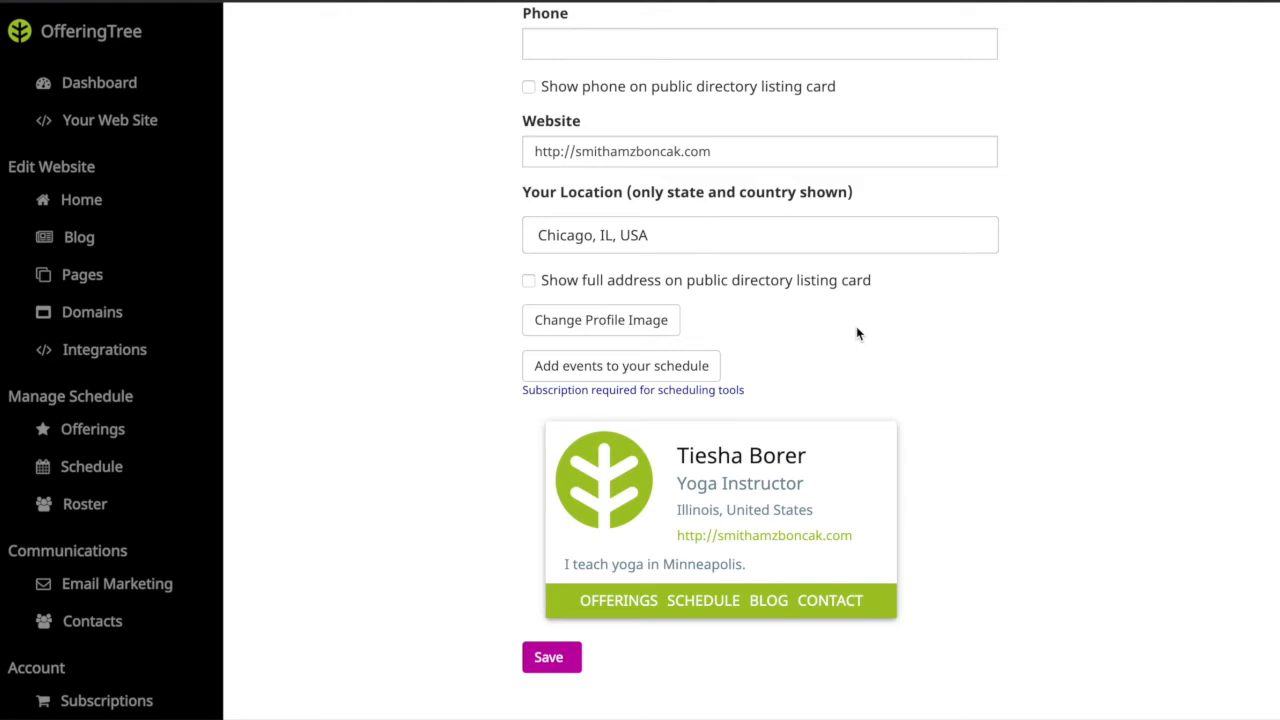
pyautogui.click(528, 280)
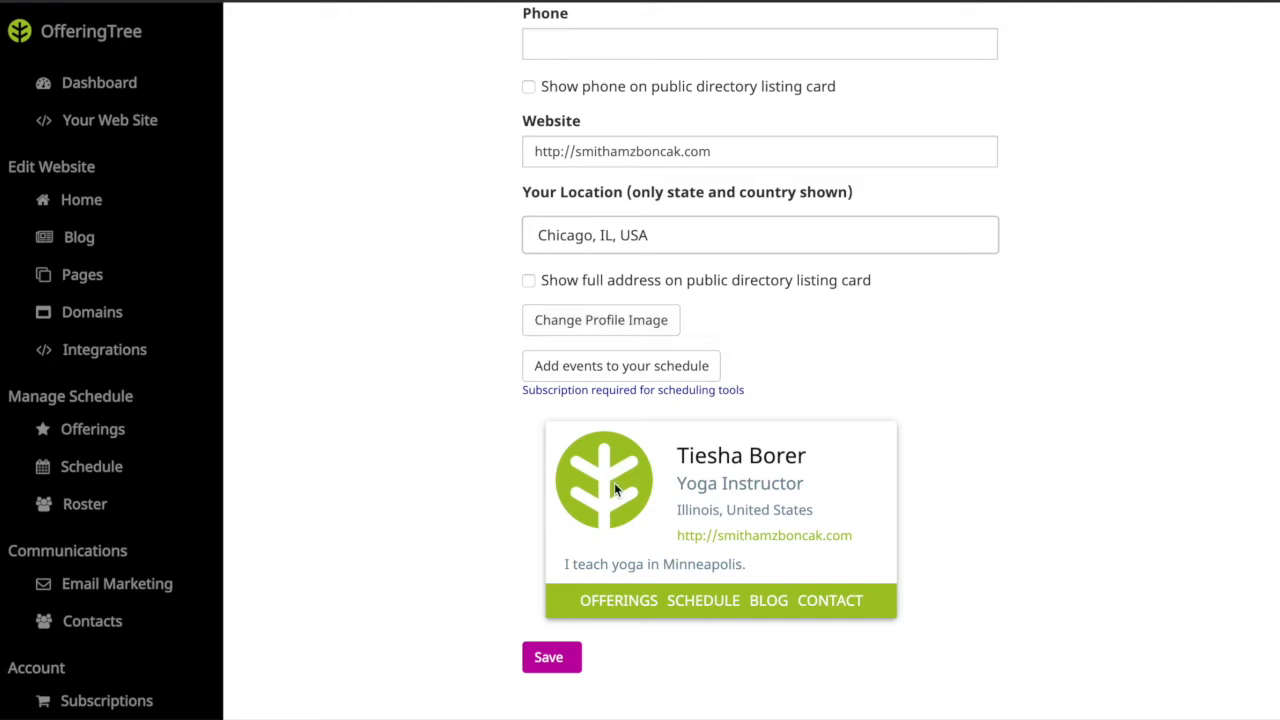
# Go to adding events to the schedule, dismiss the tutorial video and start a new offering in the Yoga category
pyautogui.click(608, 376)
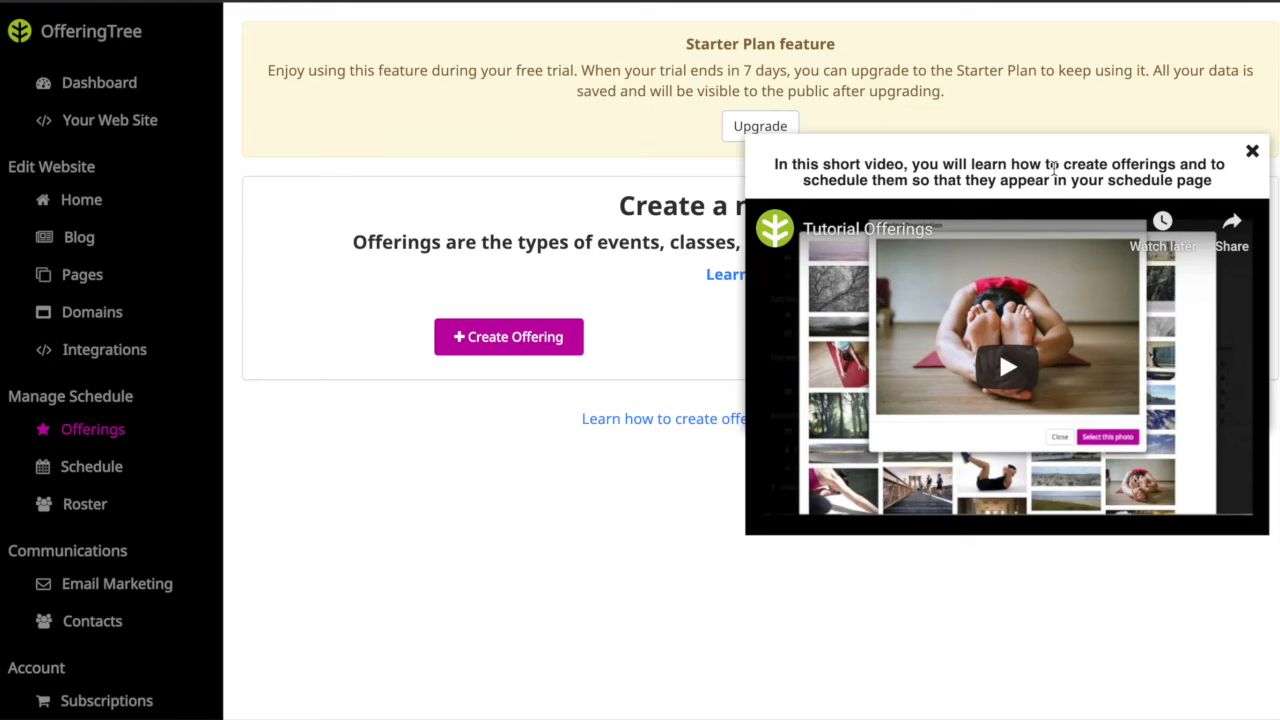
pyautogui.click(1252, 151)
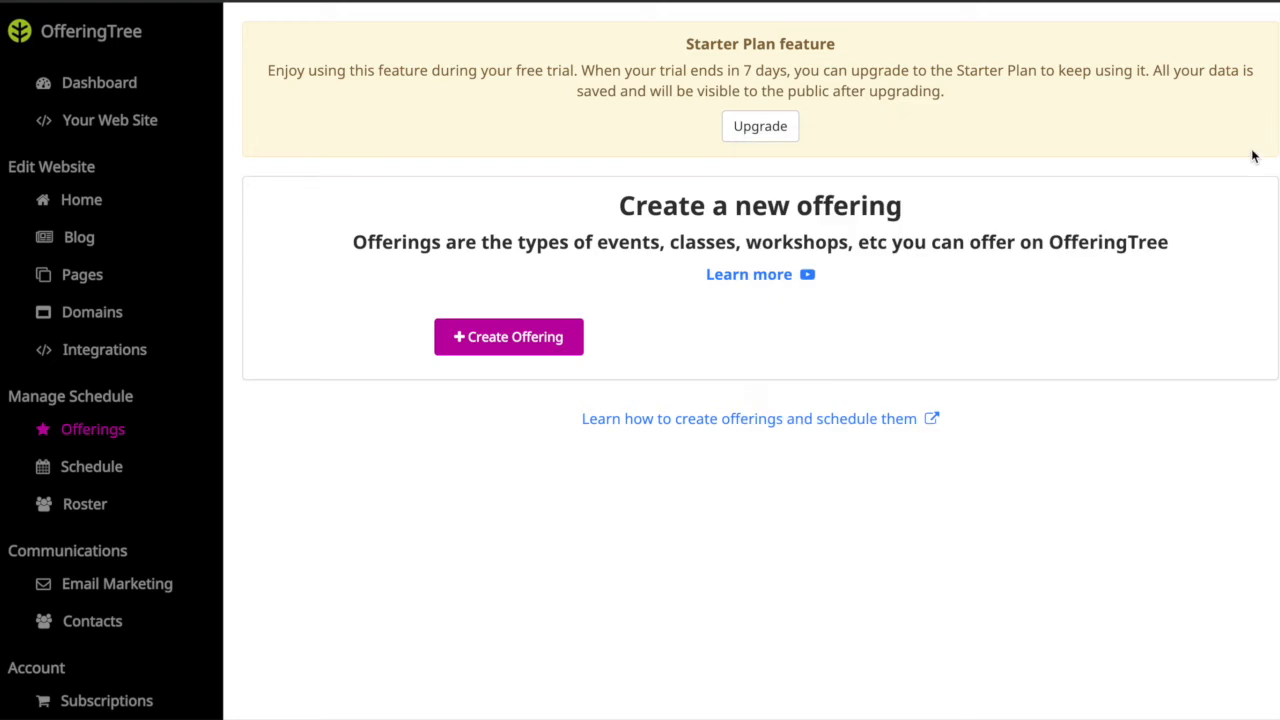
pyautogui.click(507, 341)
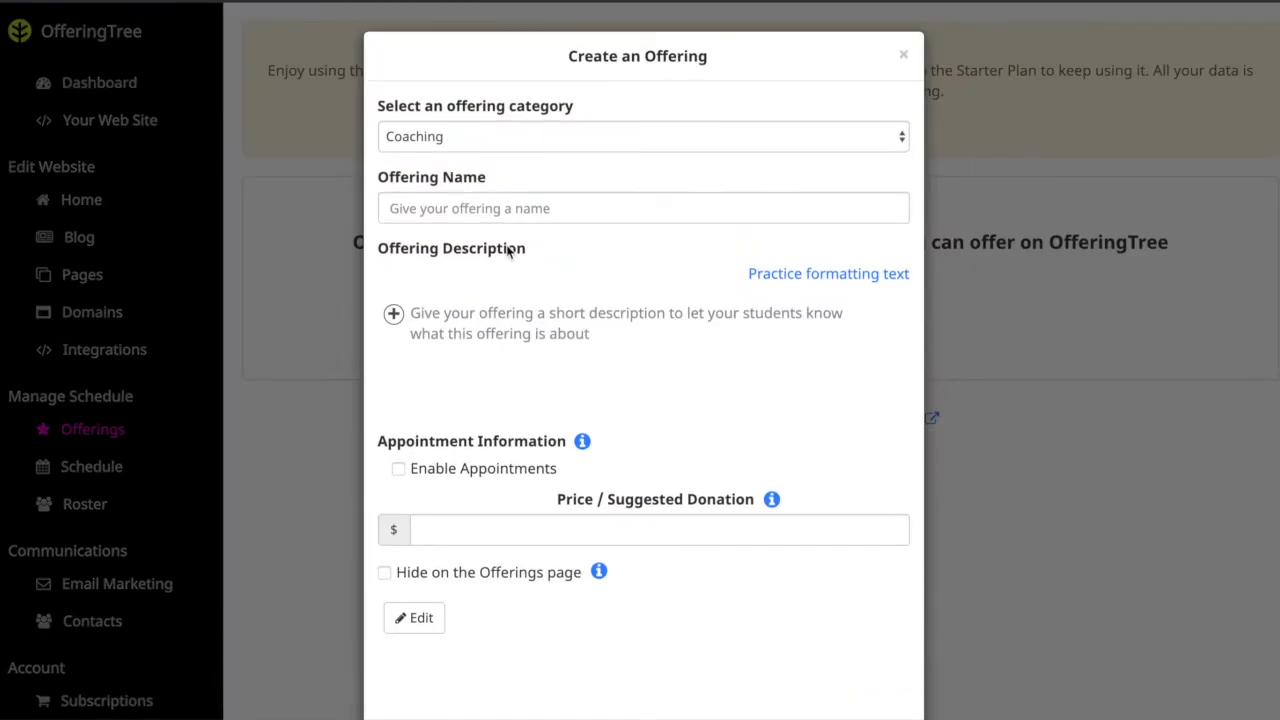
pyautogui.click(555, 140)
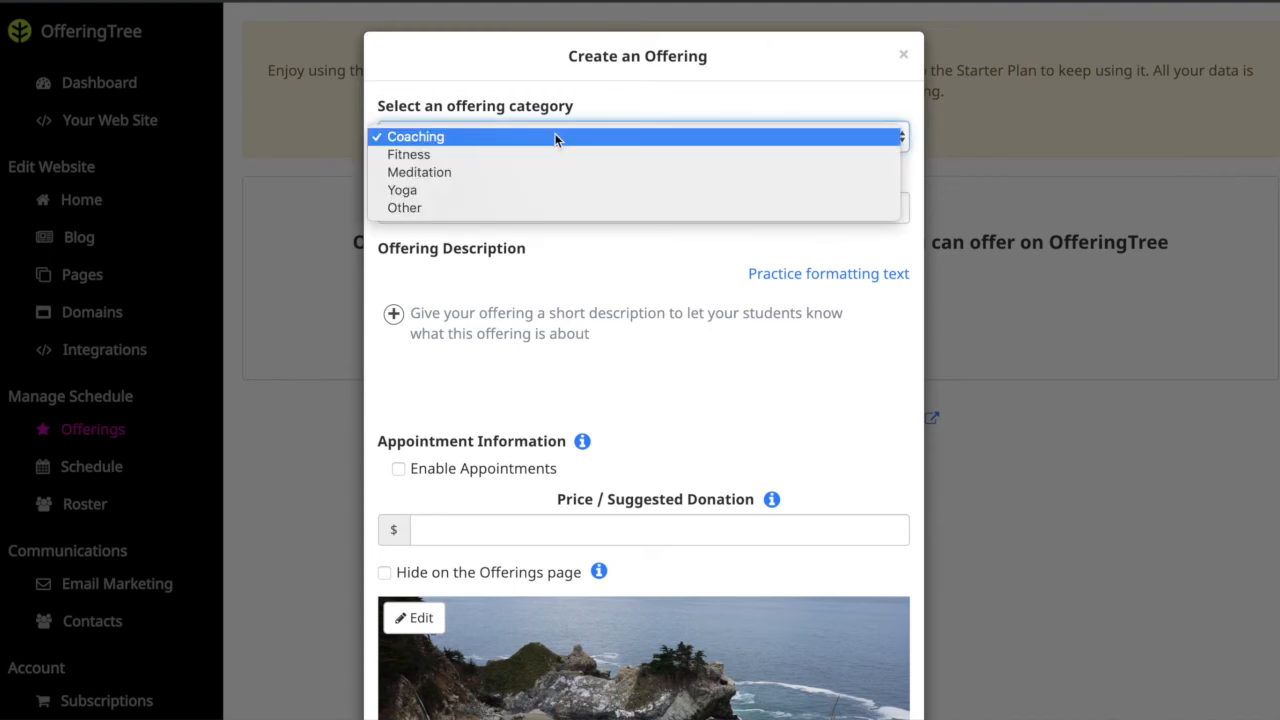
pyautogui.click(556, 190)
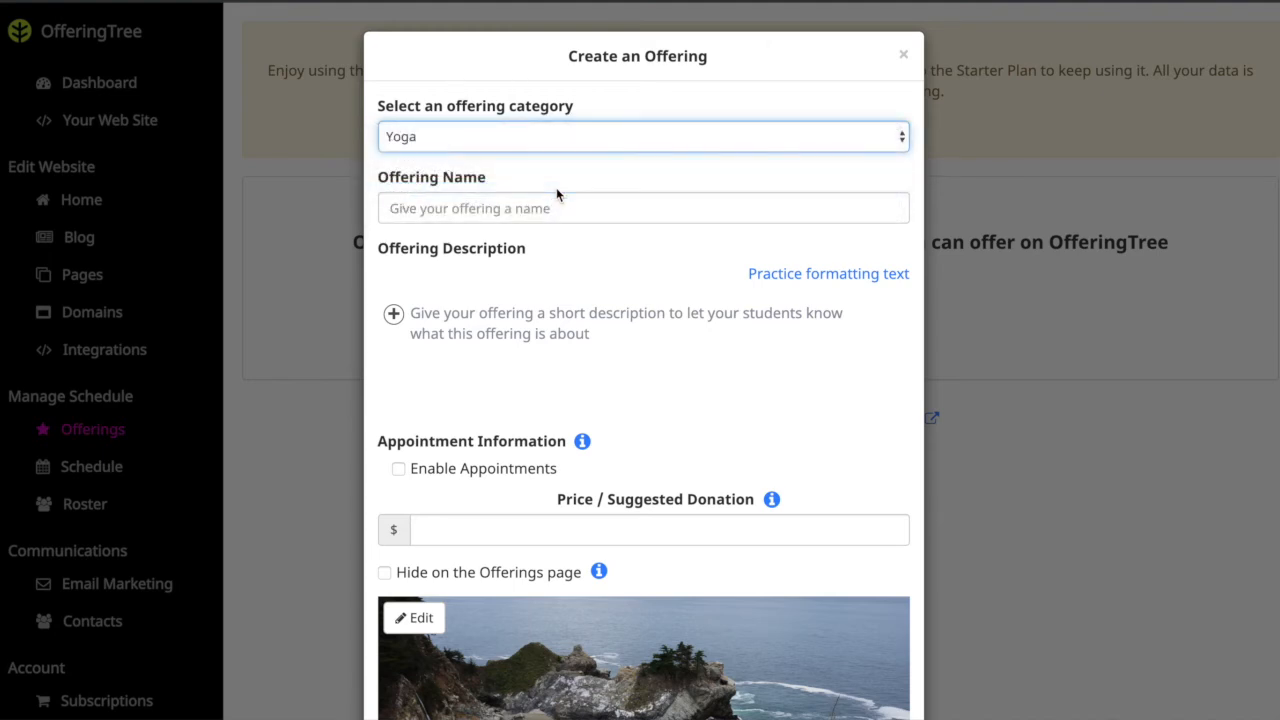
# Name the offering "Beginning Yoga" and enter "description" as its offering description
pyautogui.click(536, 218)
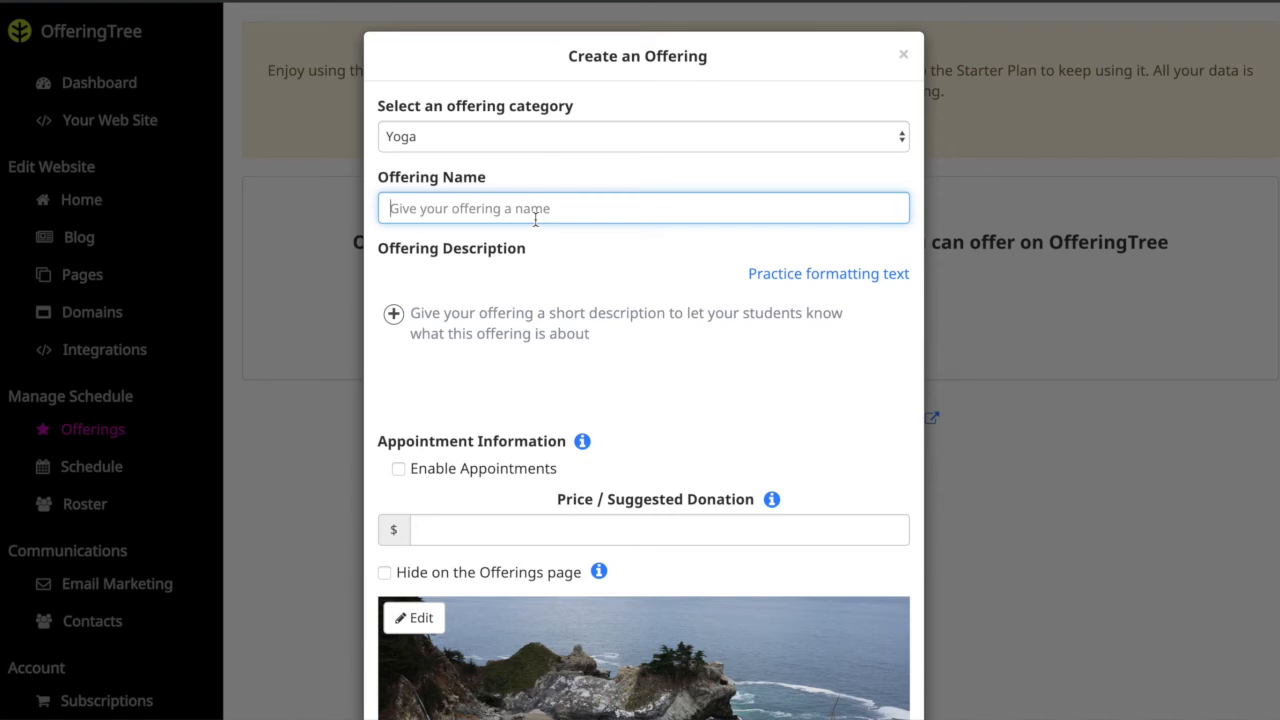
pyautogui.write('Be')
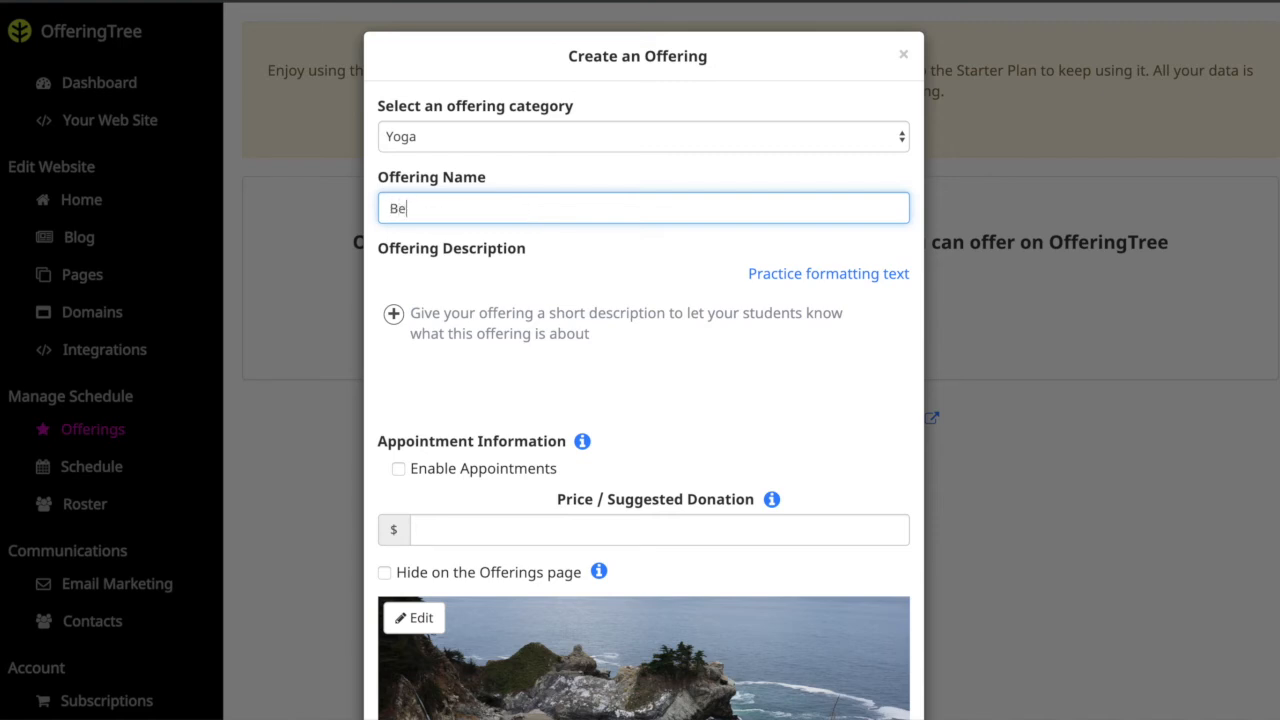
pyautogui.write('gining')
pyautogui.press('BackSpace')
pyautogui.press('BackSpace')
pyautogui.press('BackSpace')
pyautogui.press('BackSpace')
pyautogui.write('ning Yoga')
pyautogui.click(565, 321)
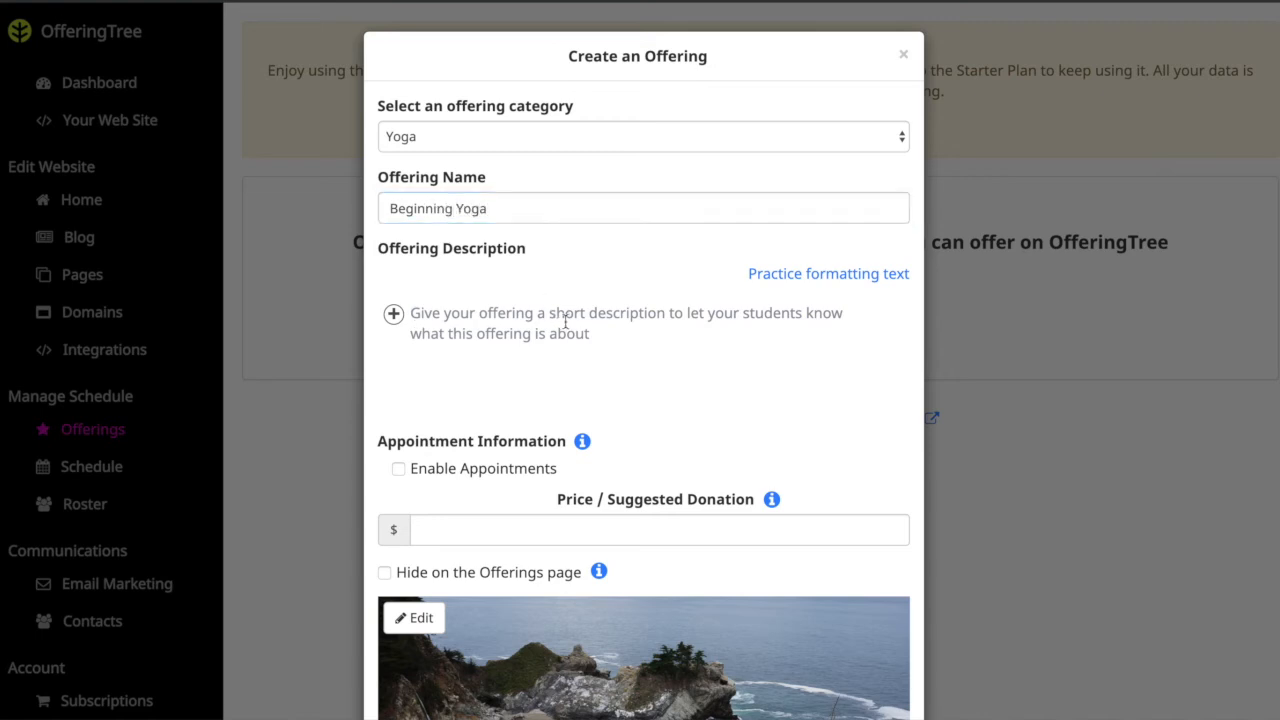
pyautogui.write('description')
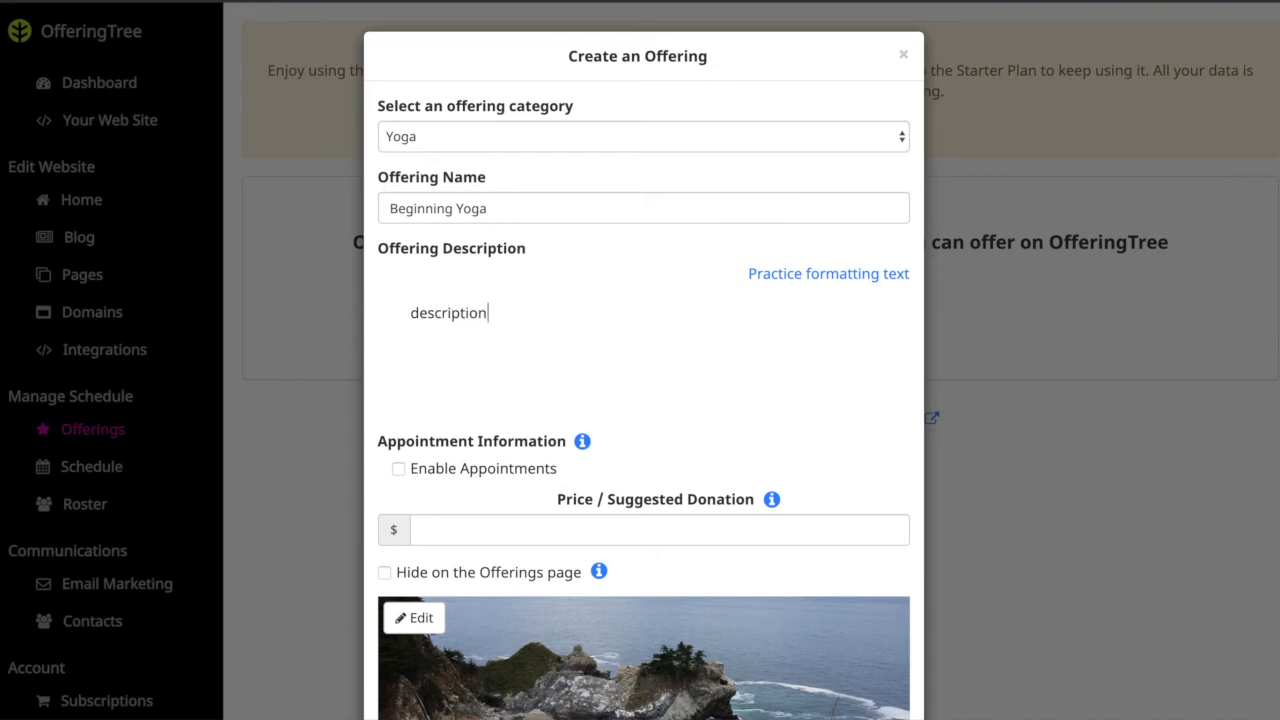
# Enable appointments for the offering with availability on Monday, Wednesday and Friday at the default hours
pyautogui.scroll(-2, 655, 362)
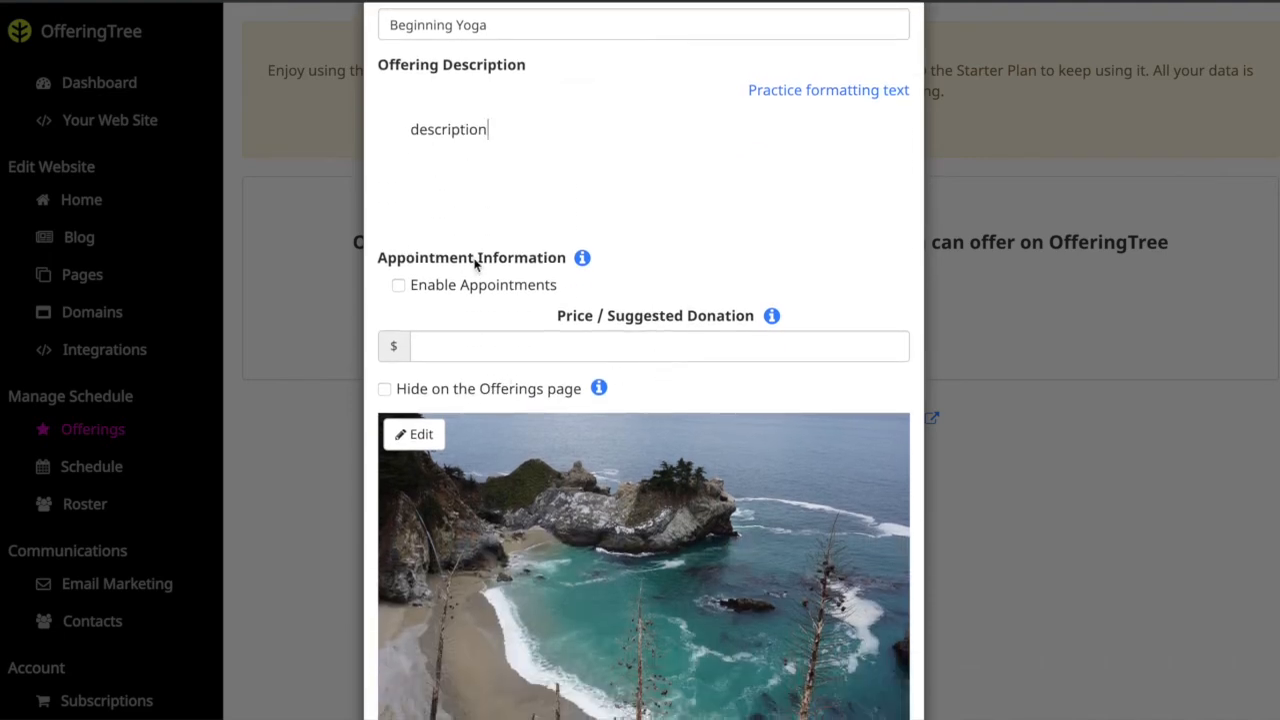
pyautogui.click(400, 287)
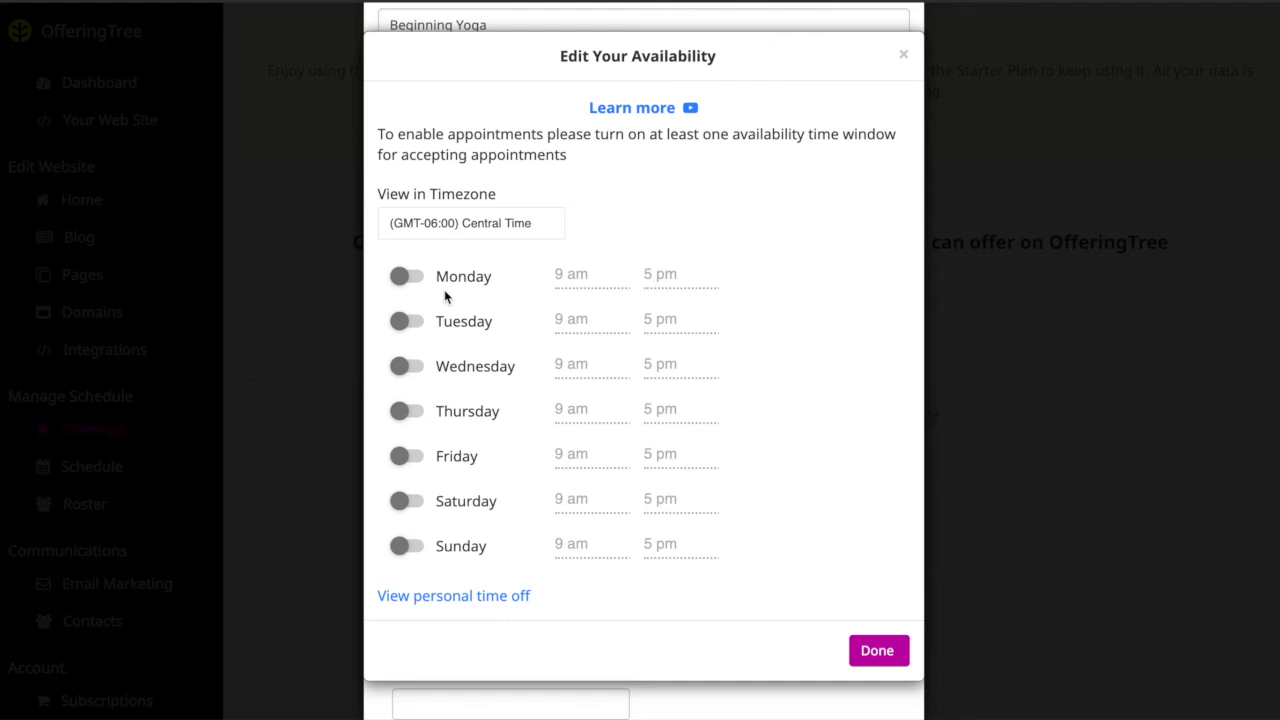
pyautogui.click(421, 285)
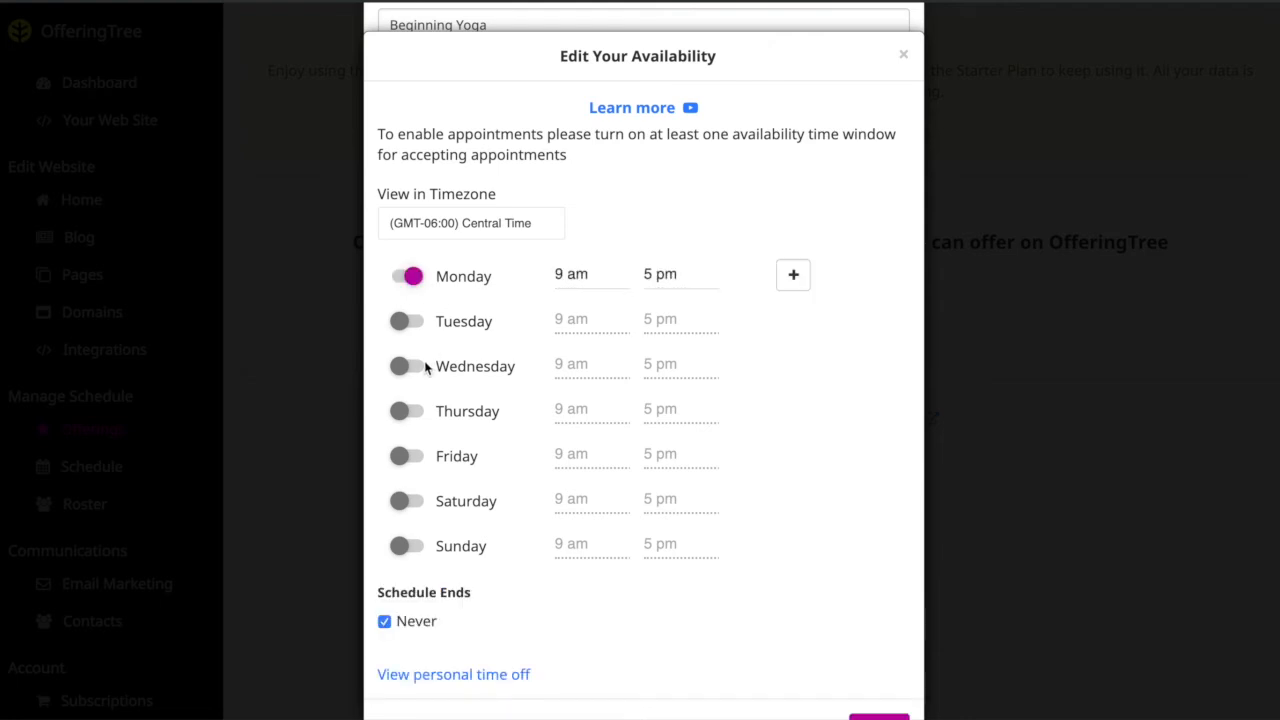
pyautogui.click(420, 372)
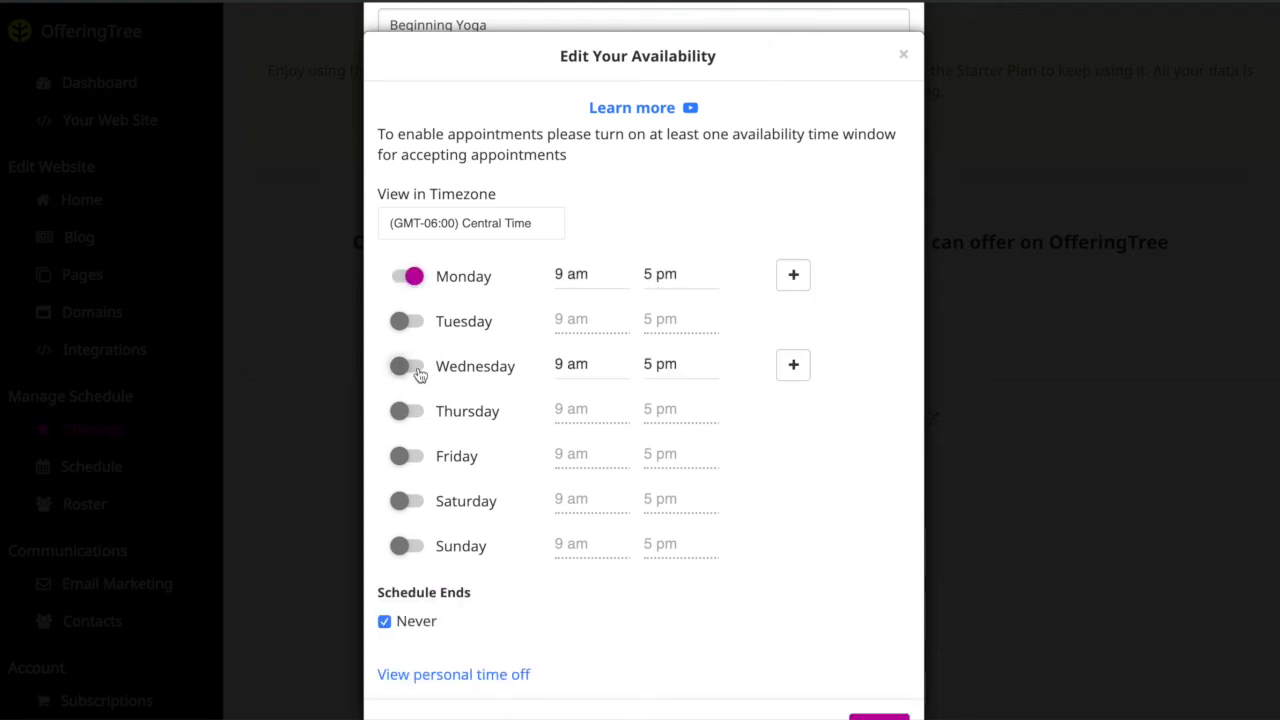
pyautogui.click(420, 462)
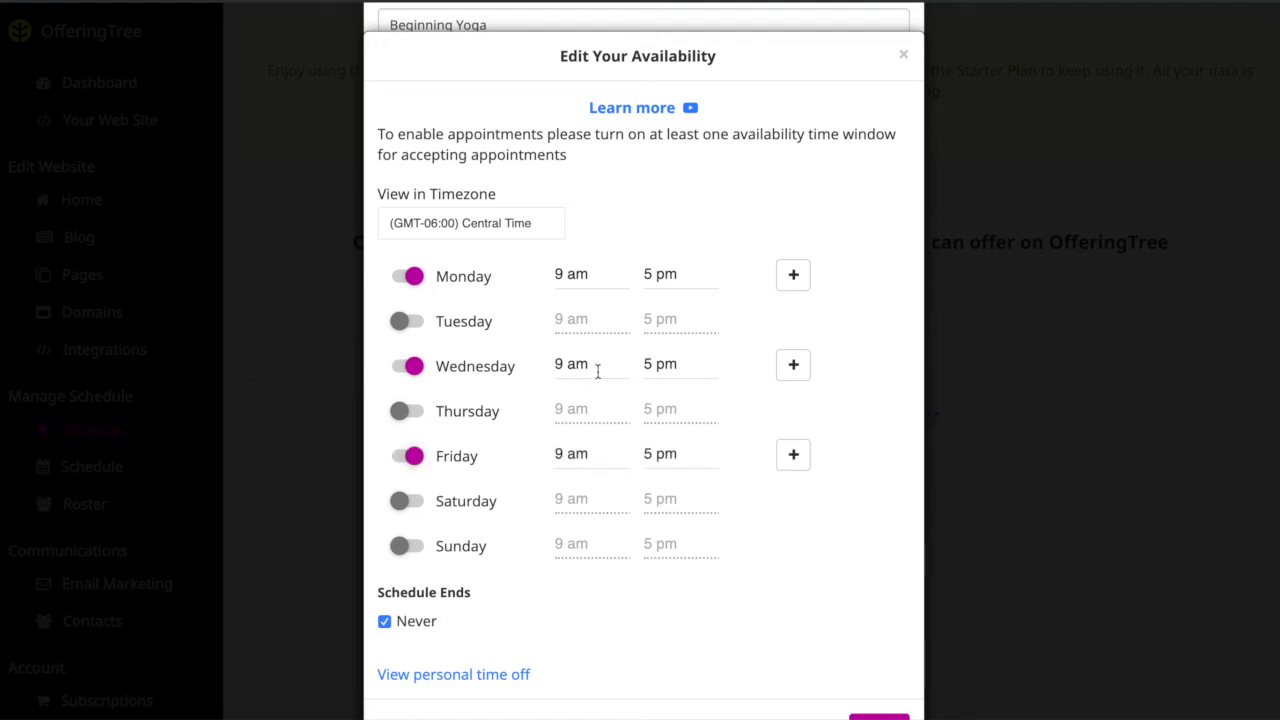
pyautogui.scroll(-1, 603, 398)
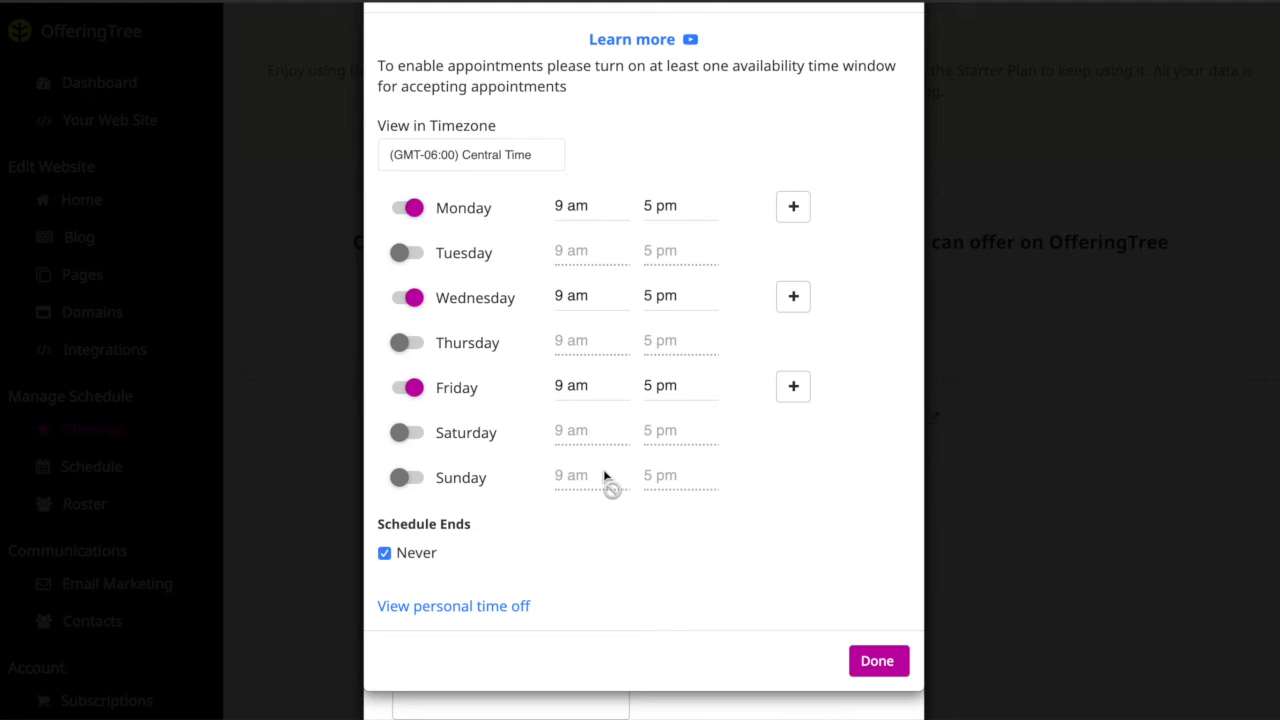
pyautogui.click(882, 665)
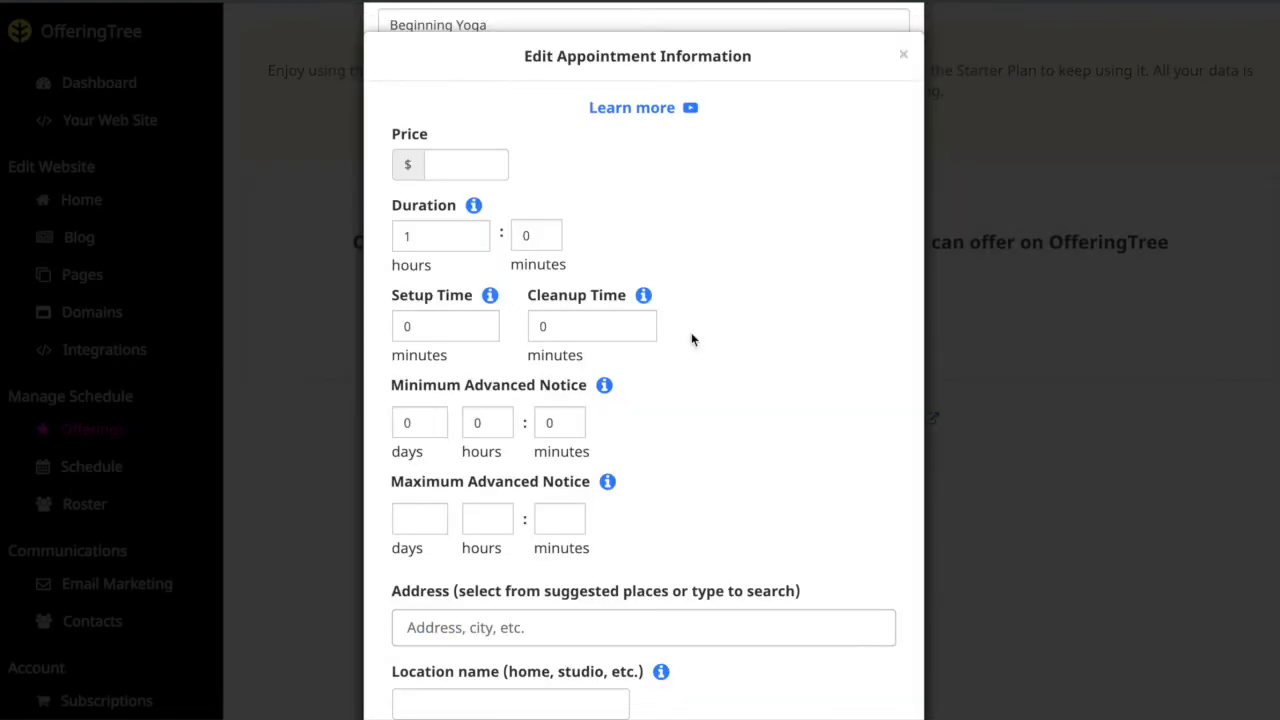
# Set the appointment price to $100 and accept the remaining appointment information as is
pyautogui.click(450, 166)
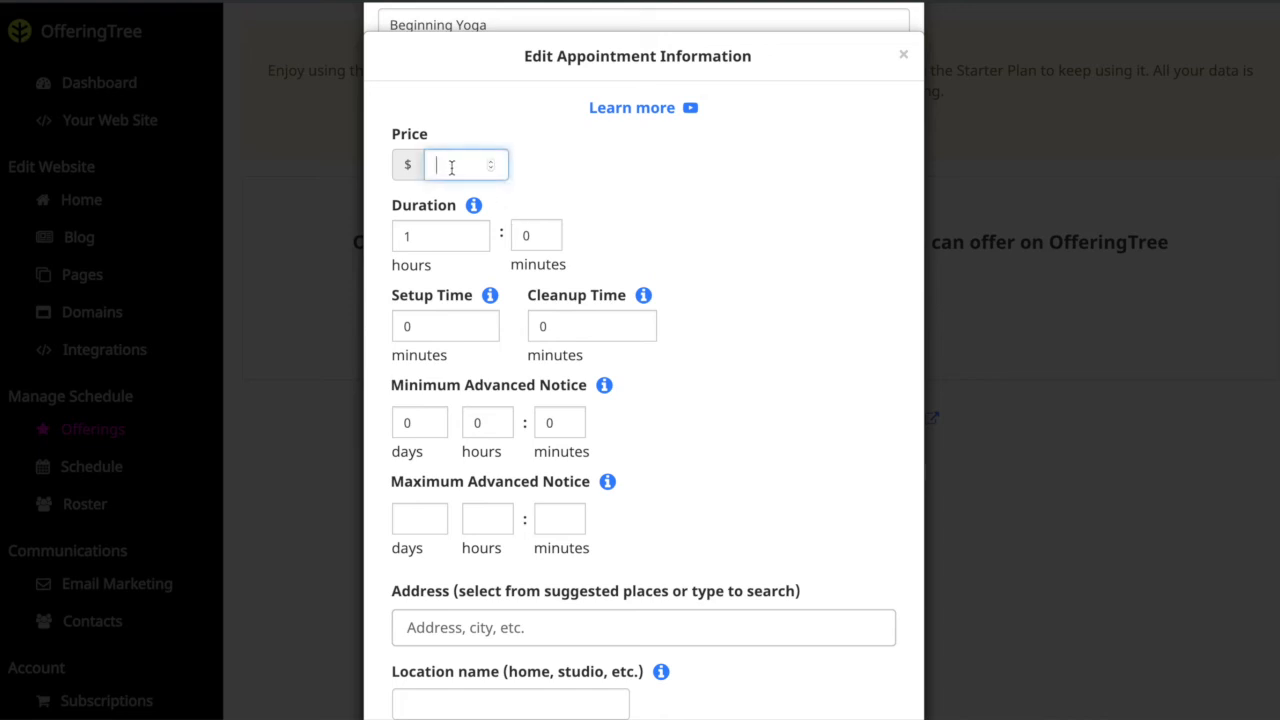
pyautogui.write('100')
pyautogui.scroll(-2, 690, 412)
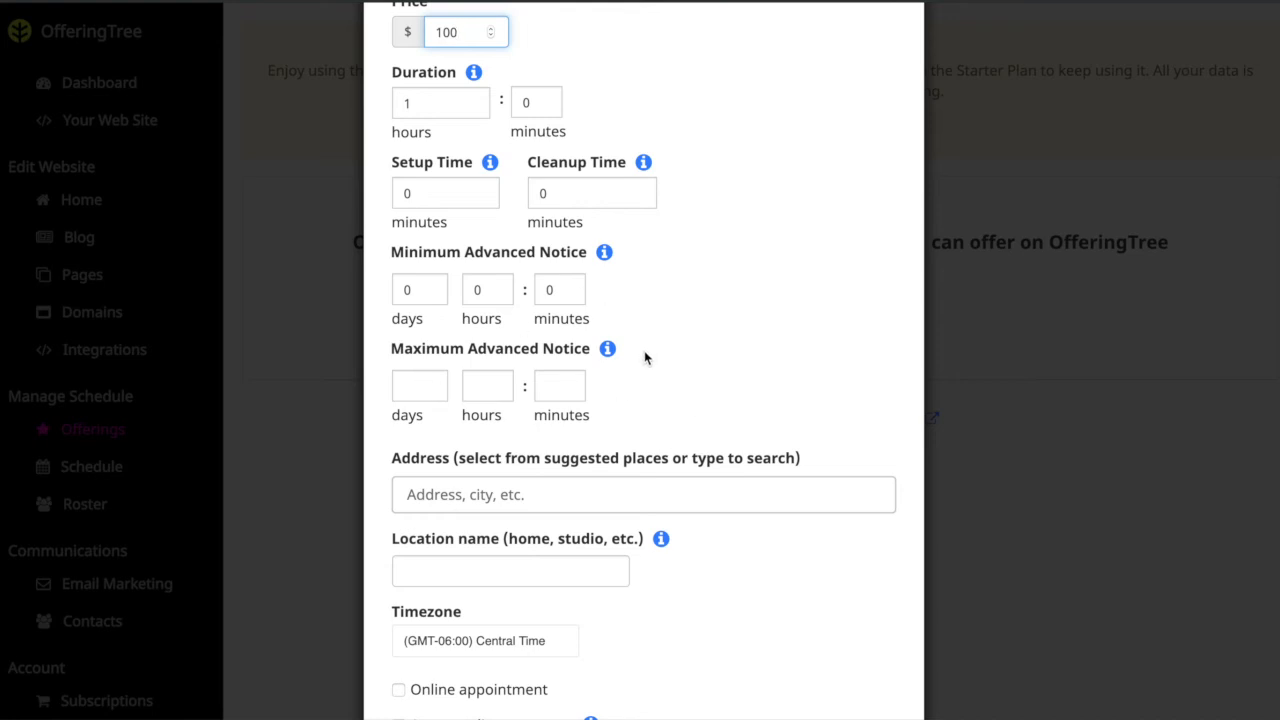
pyautogui.scroll(-3, 633, 370)
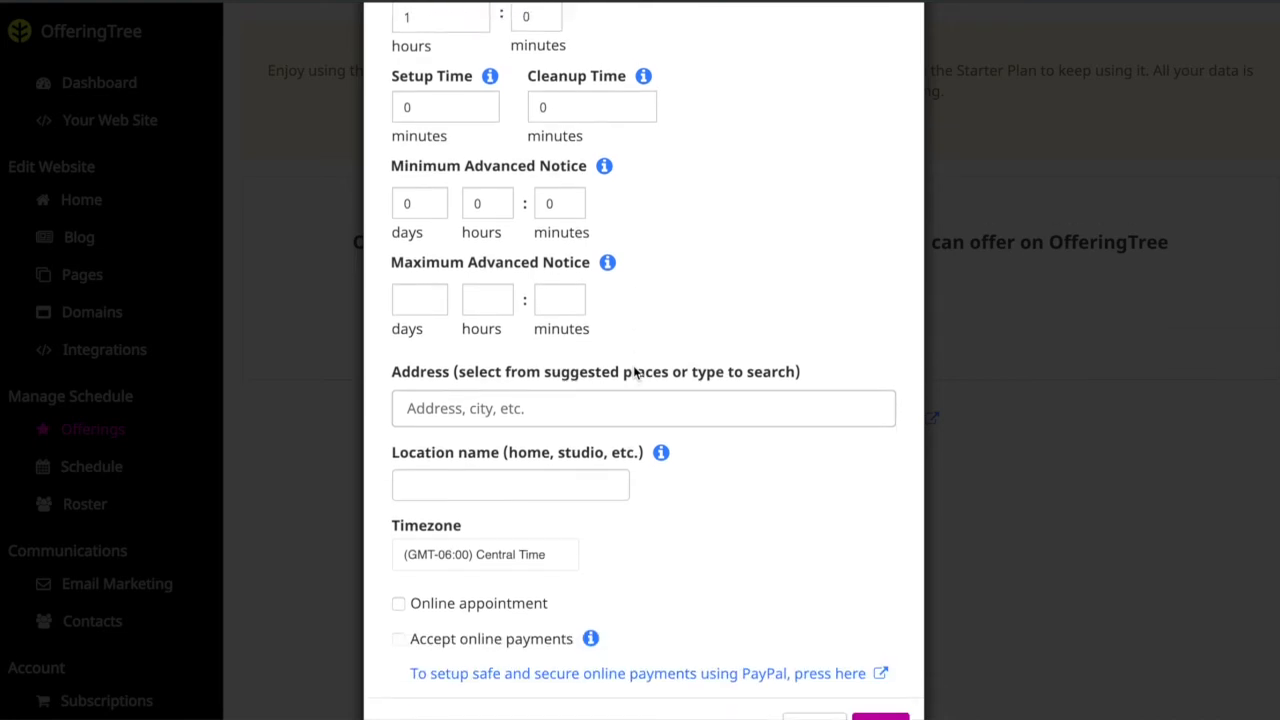
pyautogui.scroll(-1, 633, 366)
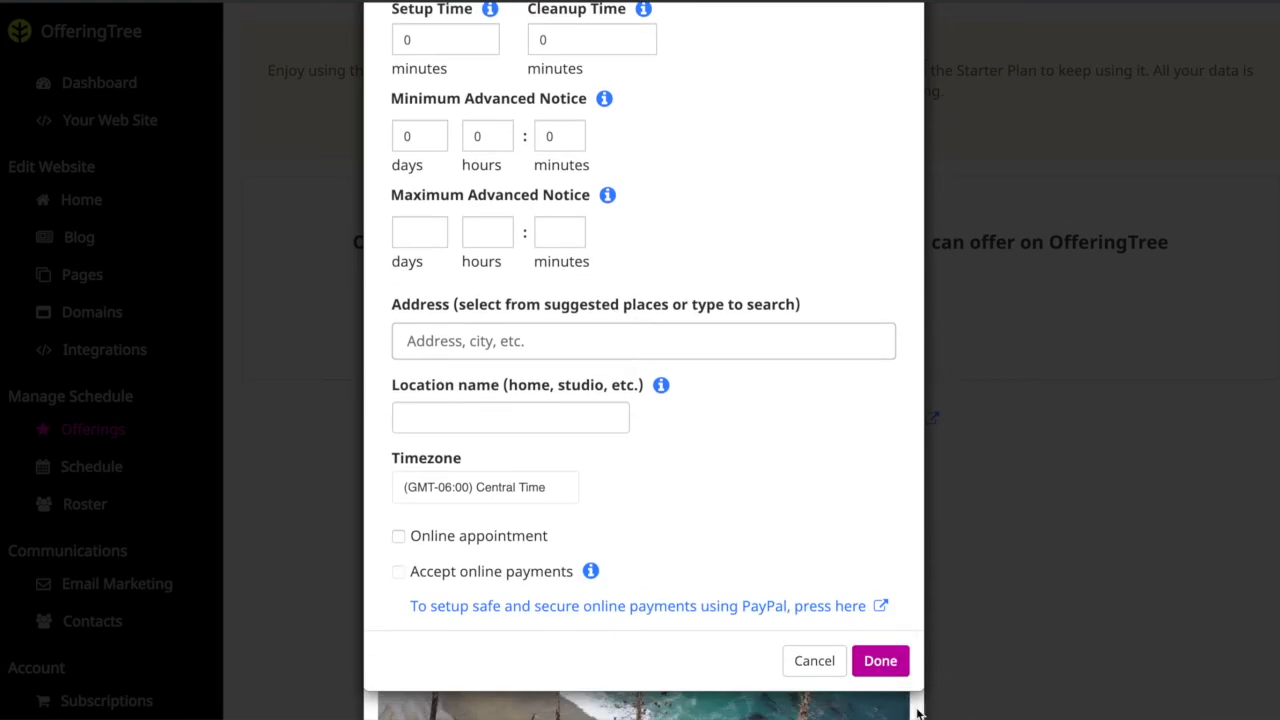
pyautogui.click(880, 661)
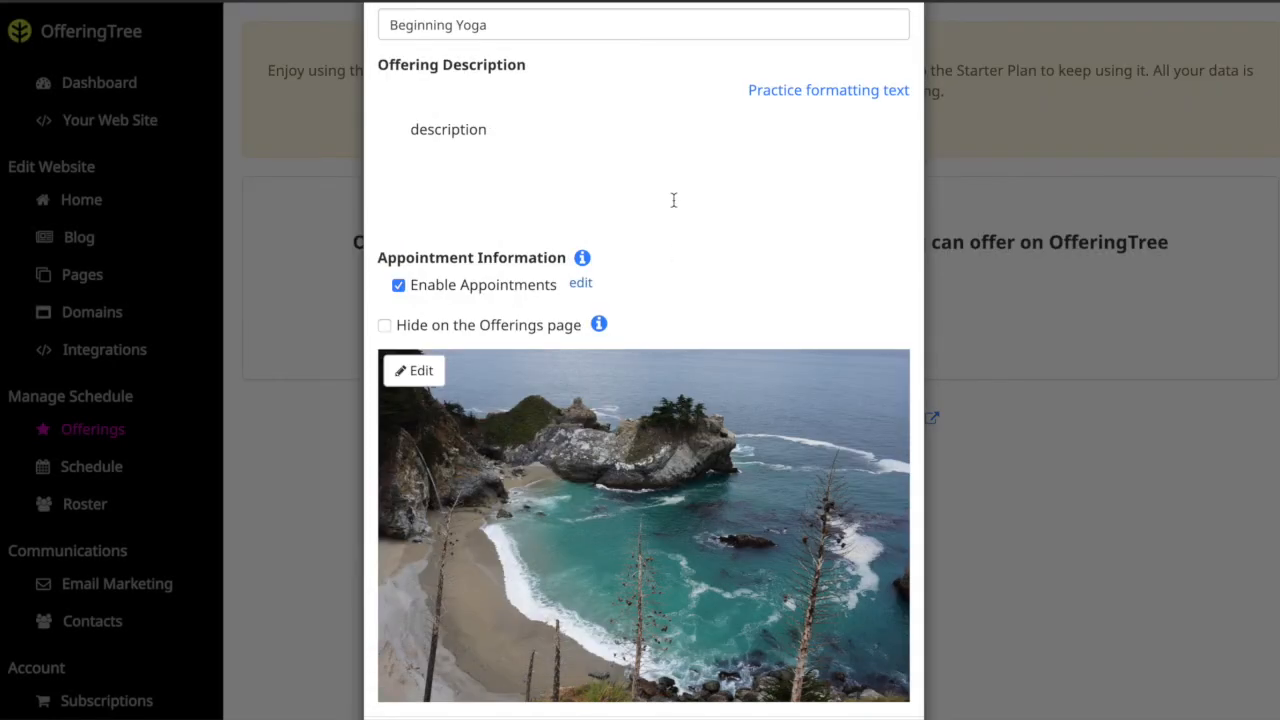
# Create the Beginning Yoga offering, agree to schedule it and dismiss the scheduling tutorial video
pyautogui.scroll(-3, 673, 200)
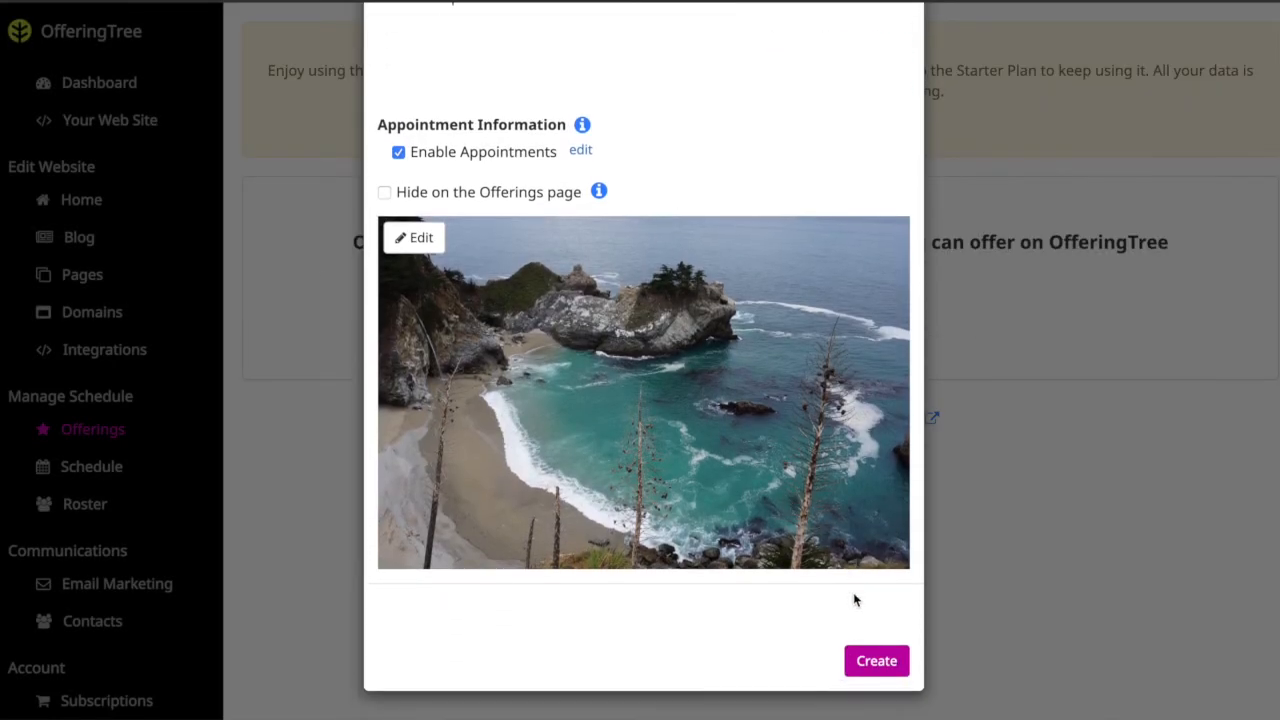
pyautogui.click(868, 659)
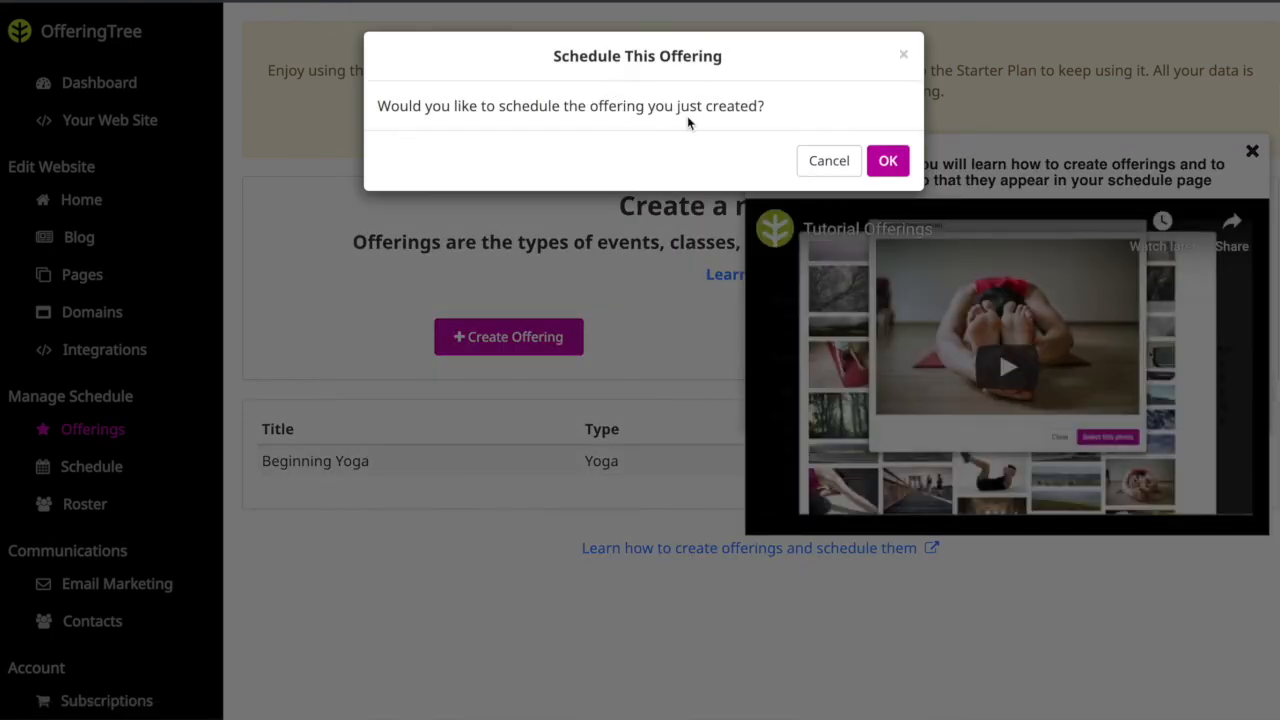
pyautogui.click(888, 163)
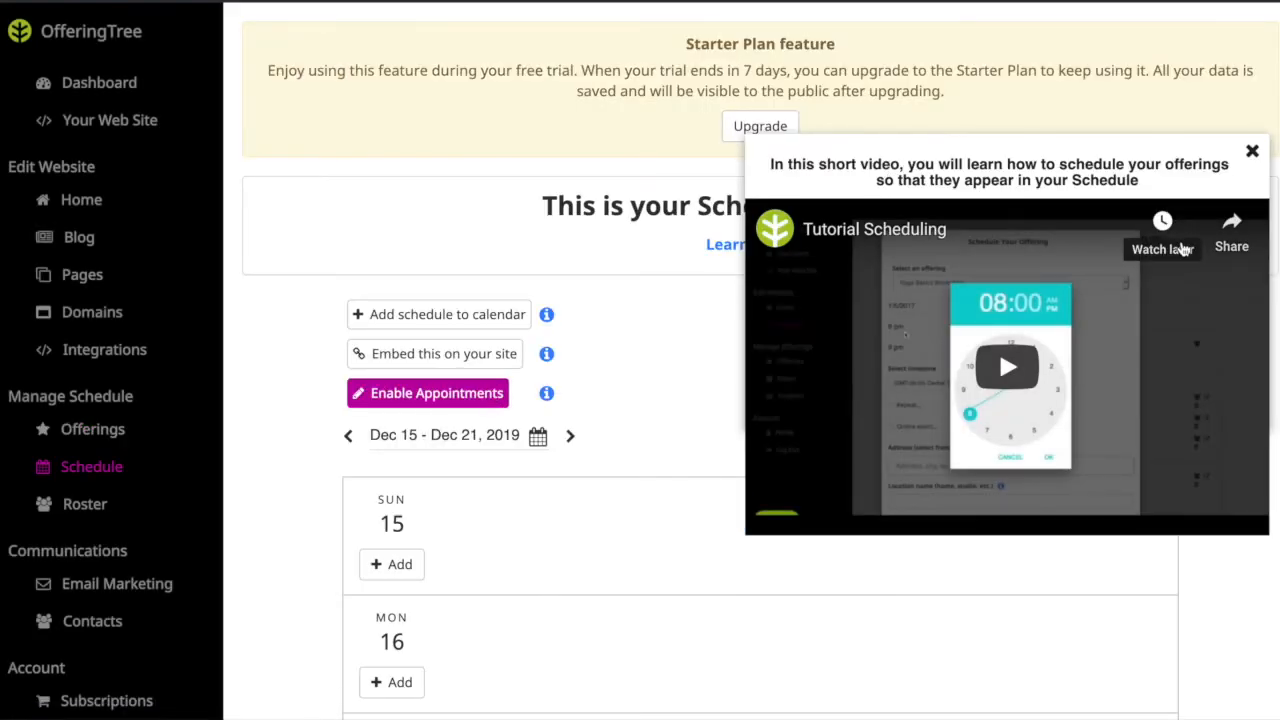
pyautogui.click(1252, 154)
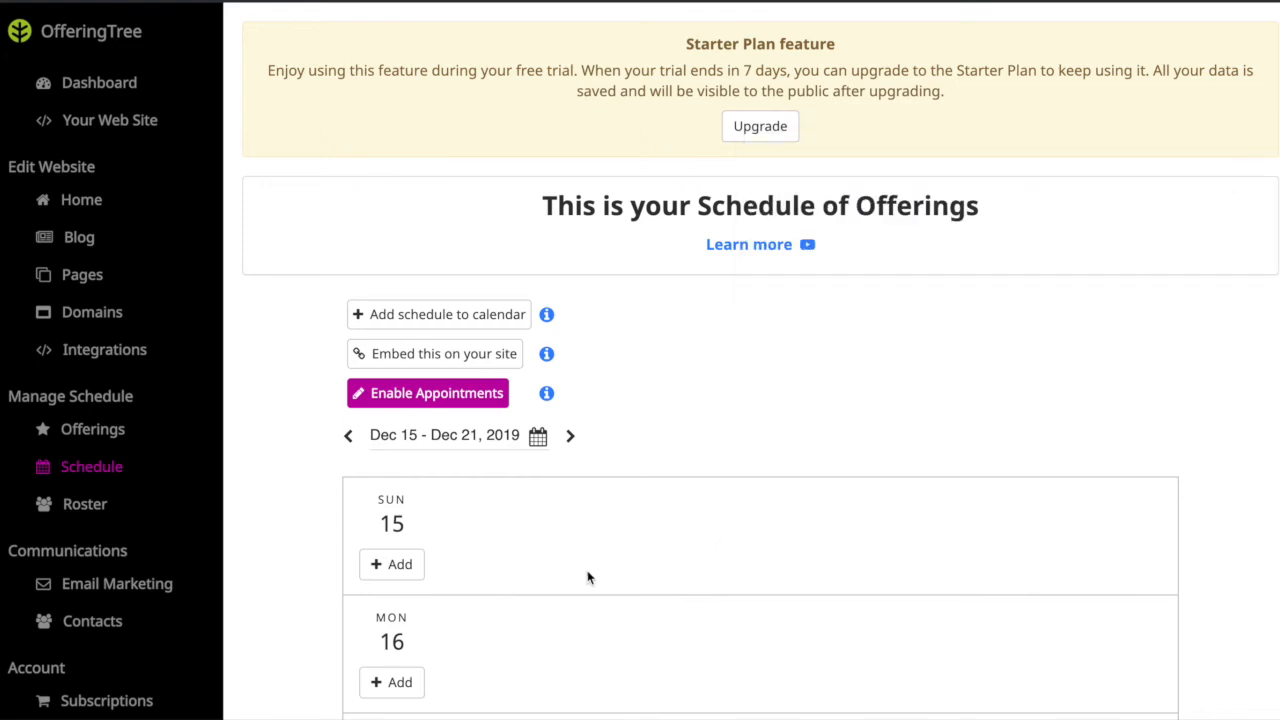
# Start scheduling a single offering on the schedule, choosing Beginning Yoga with a start date of 2019-12-17
pyautogui.scroll(-1, 530, 590)
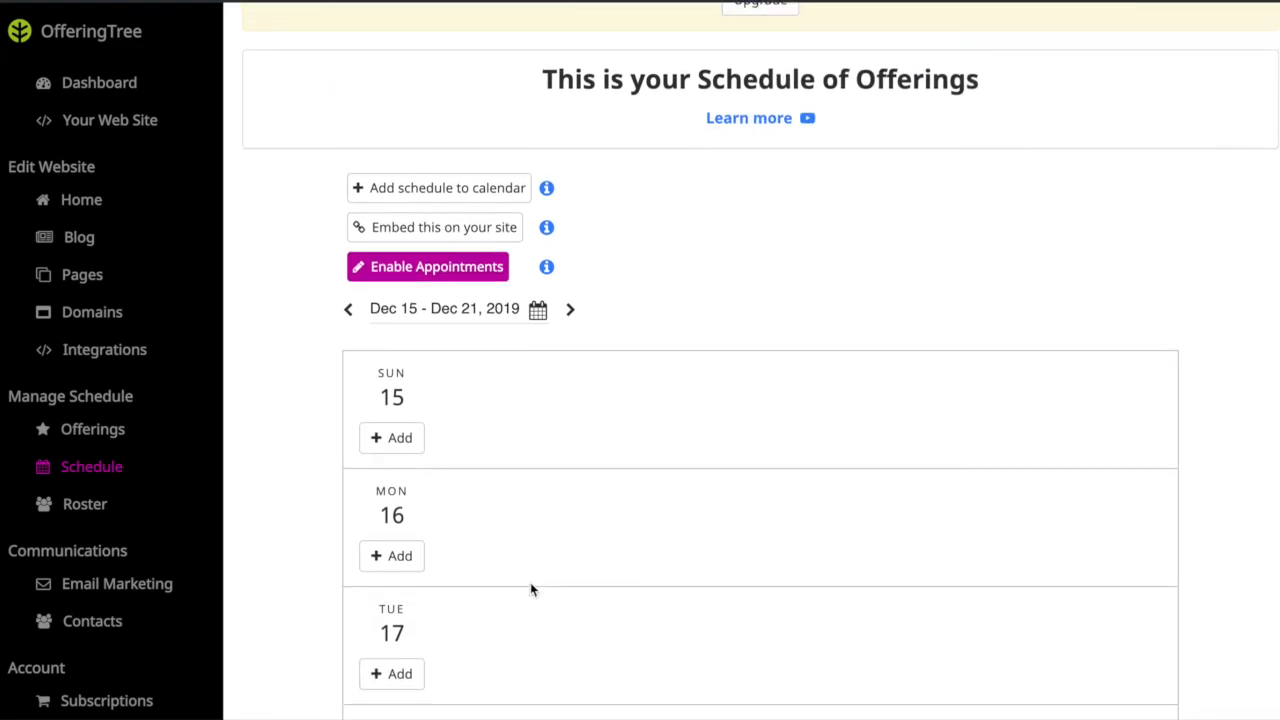
pyautogui.click(406, 441)
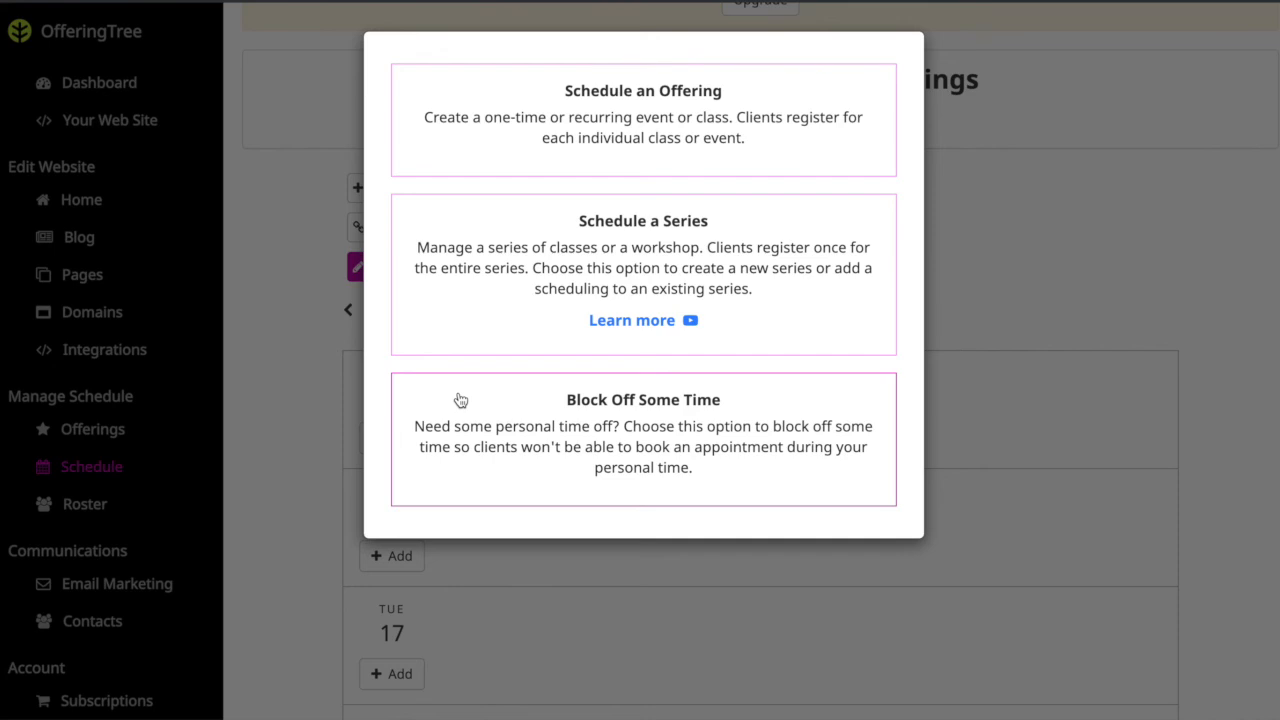
pyautogui.click(543, 143)
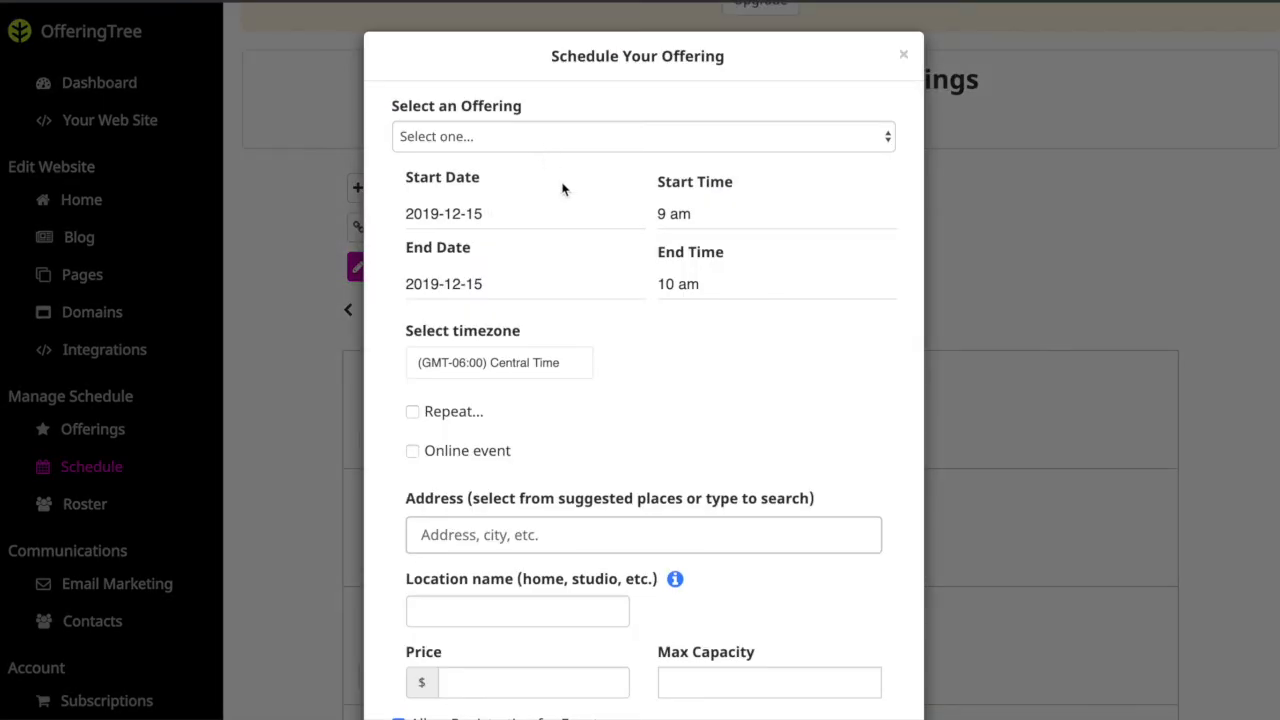
pyautogui.click(562, 139)
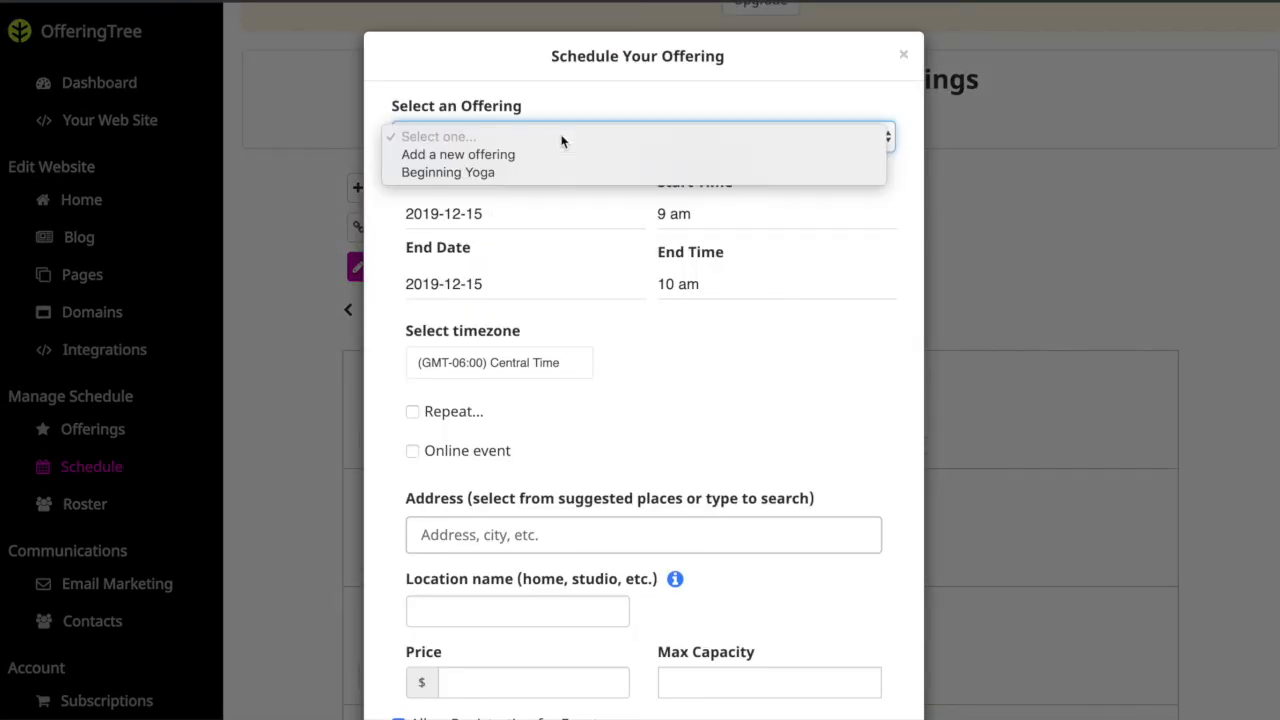
pyautogui.click(482, 174)
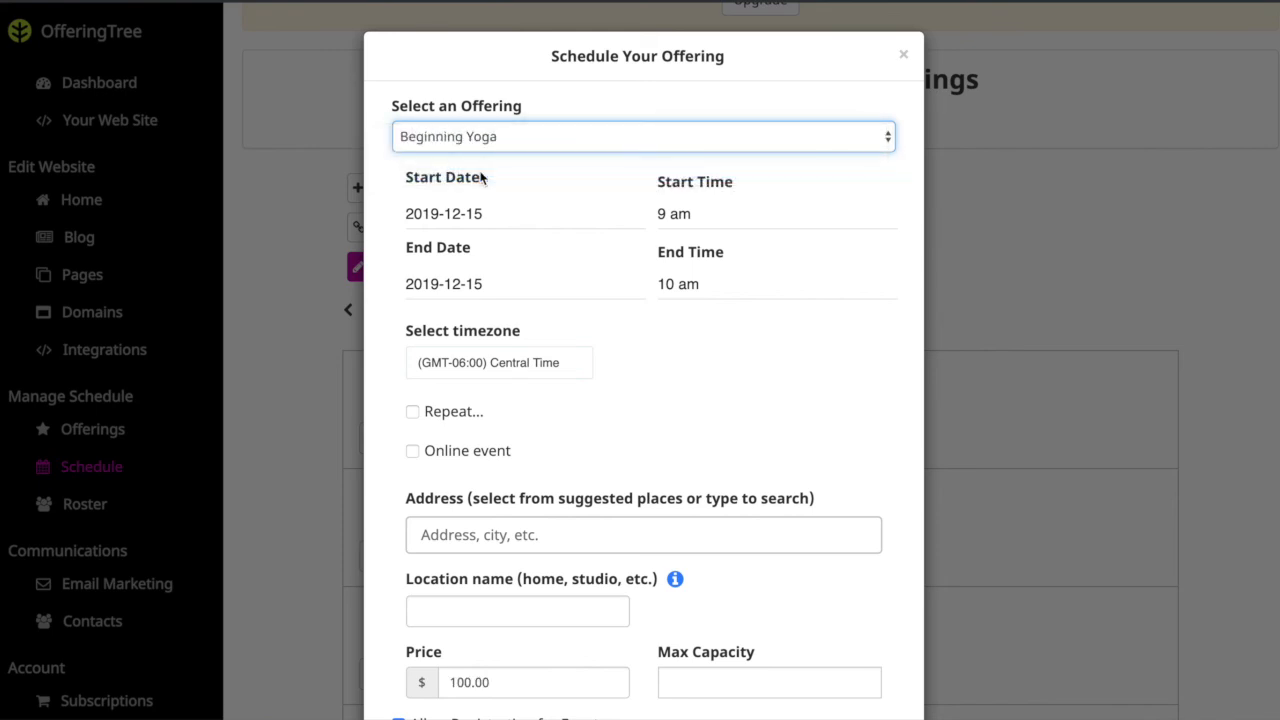
pyautogui.click(501, 216)
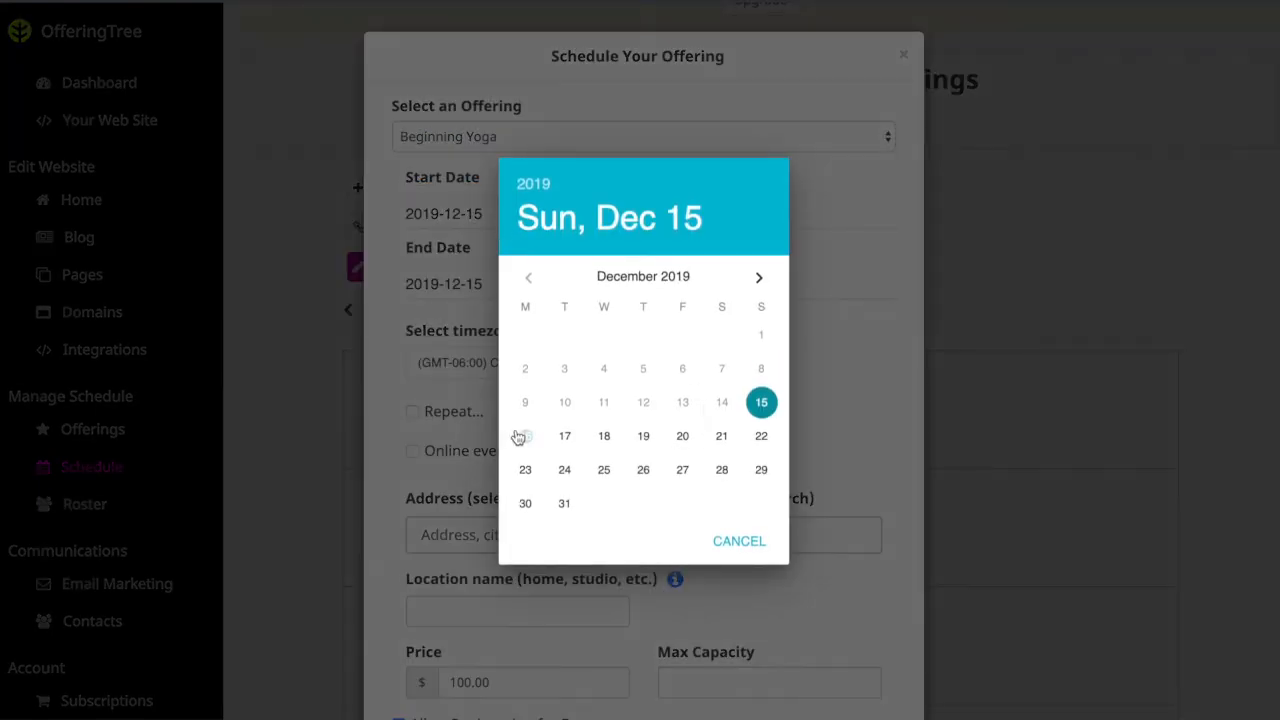
pyautogui.click(564, 437)
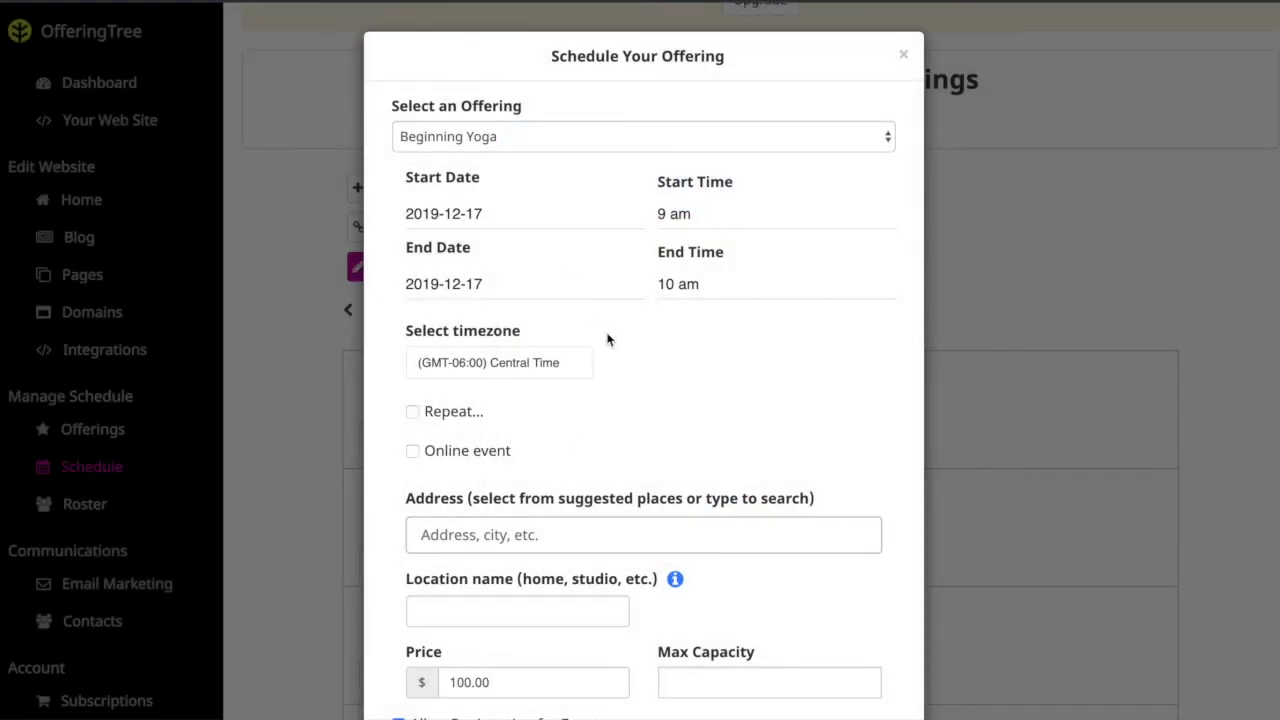
# Search for "yoga" as the event's address and choose the suggested Yoga Sanctuary in Minneapolis
pyautogui.scroll(-2, 606, 333)
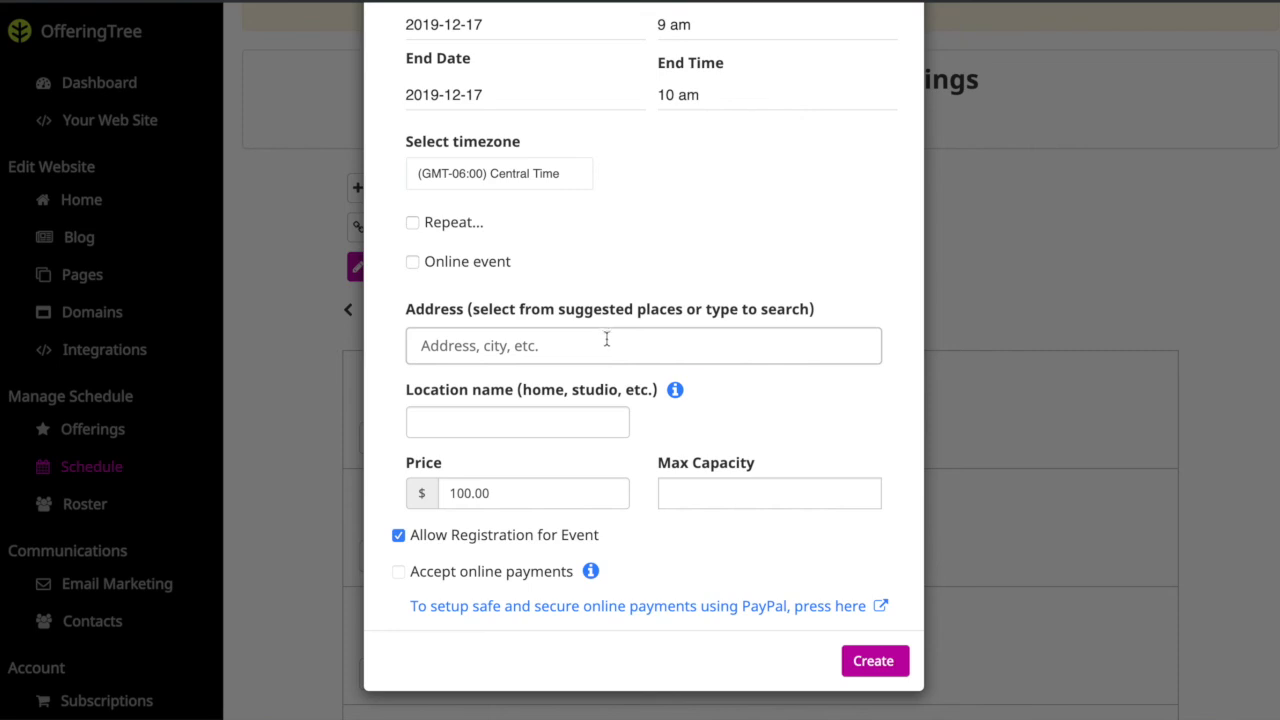
pyautogui.click(606, 343)
pyautogui.write('ga')
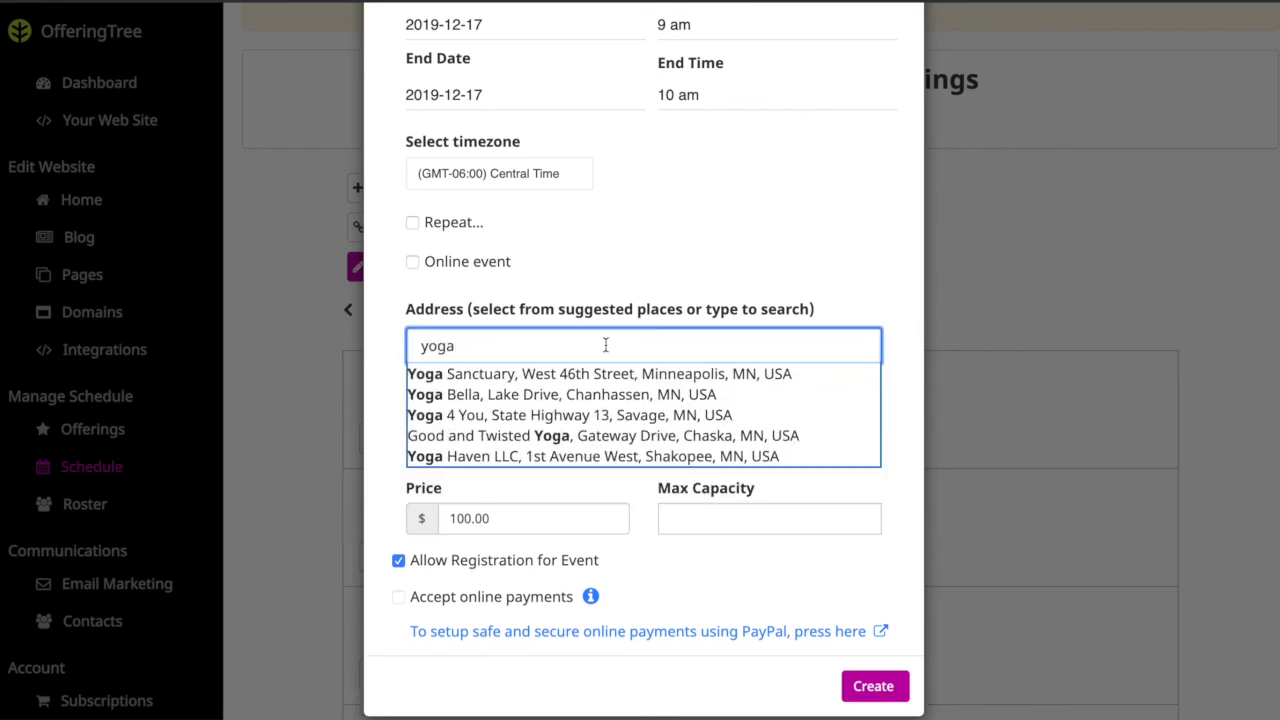
pyautogui.click(610, 373)
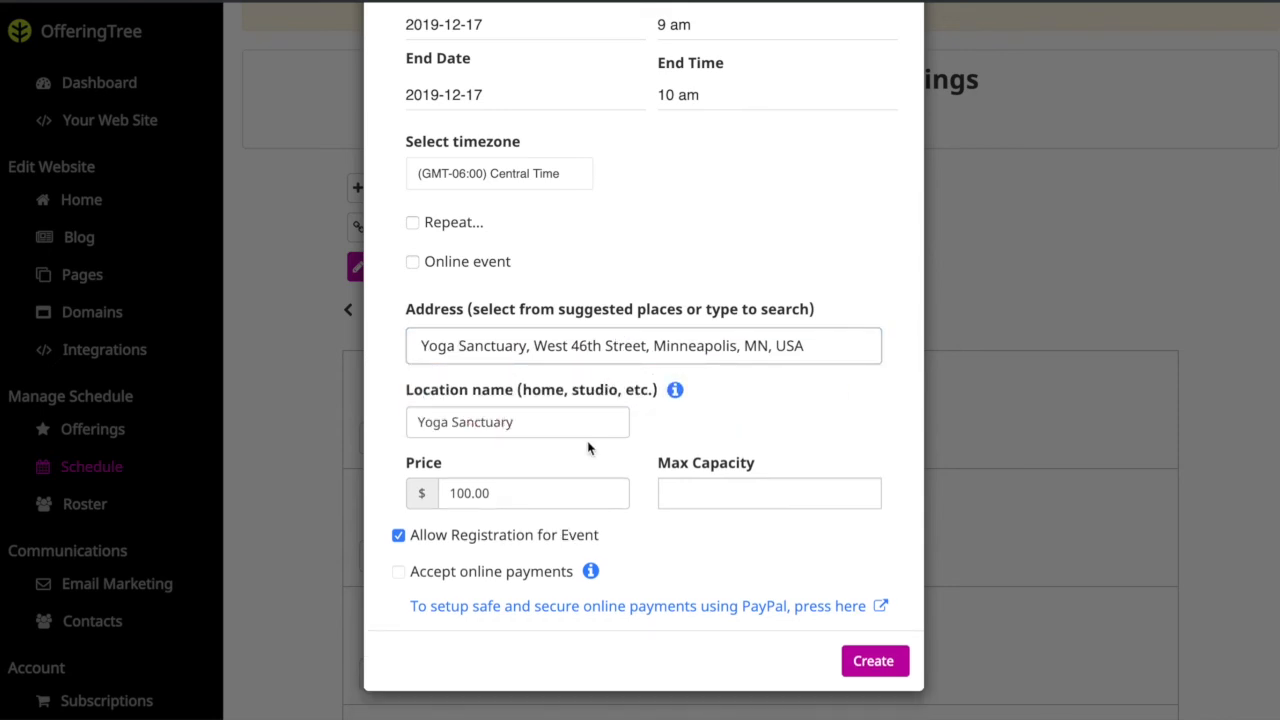
# Set the price of the scheduled Beginning Yoga event to $20
pyautogui.scroll(-1, 588, 448)
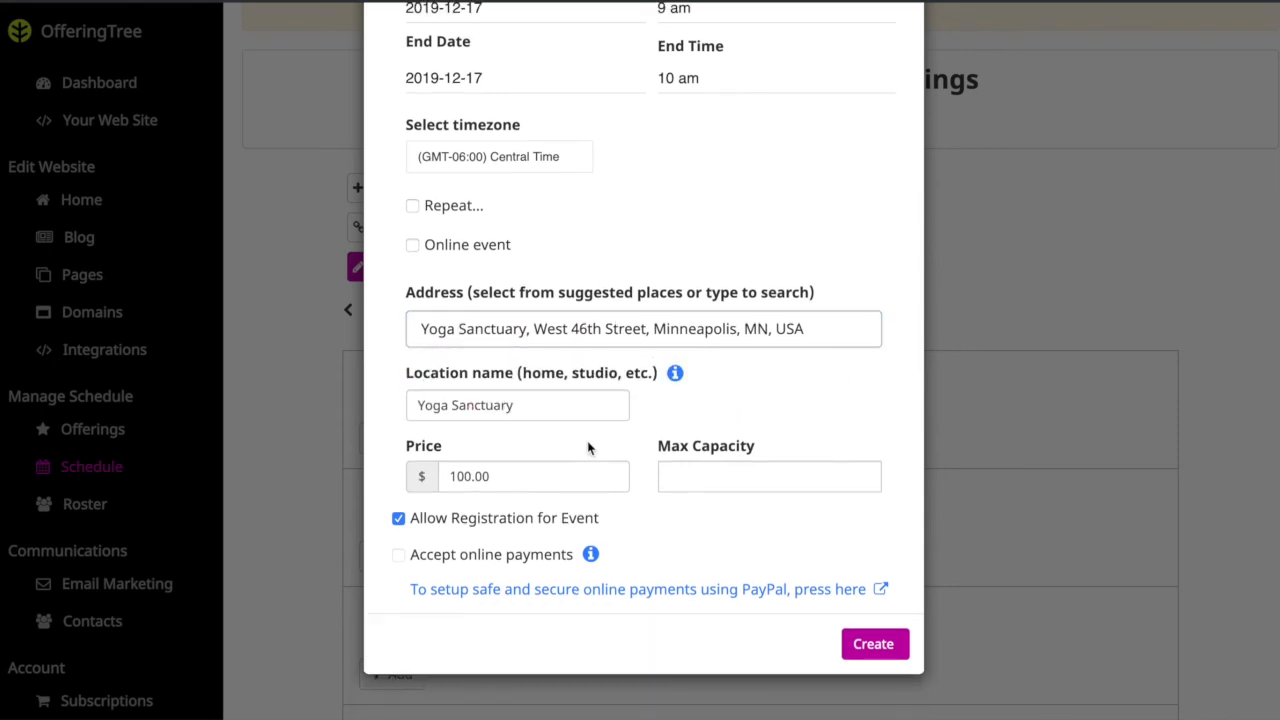
pyautogui.click(489, 484)
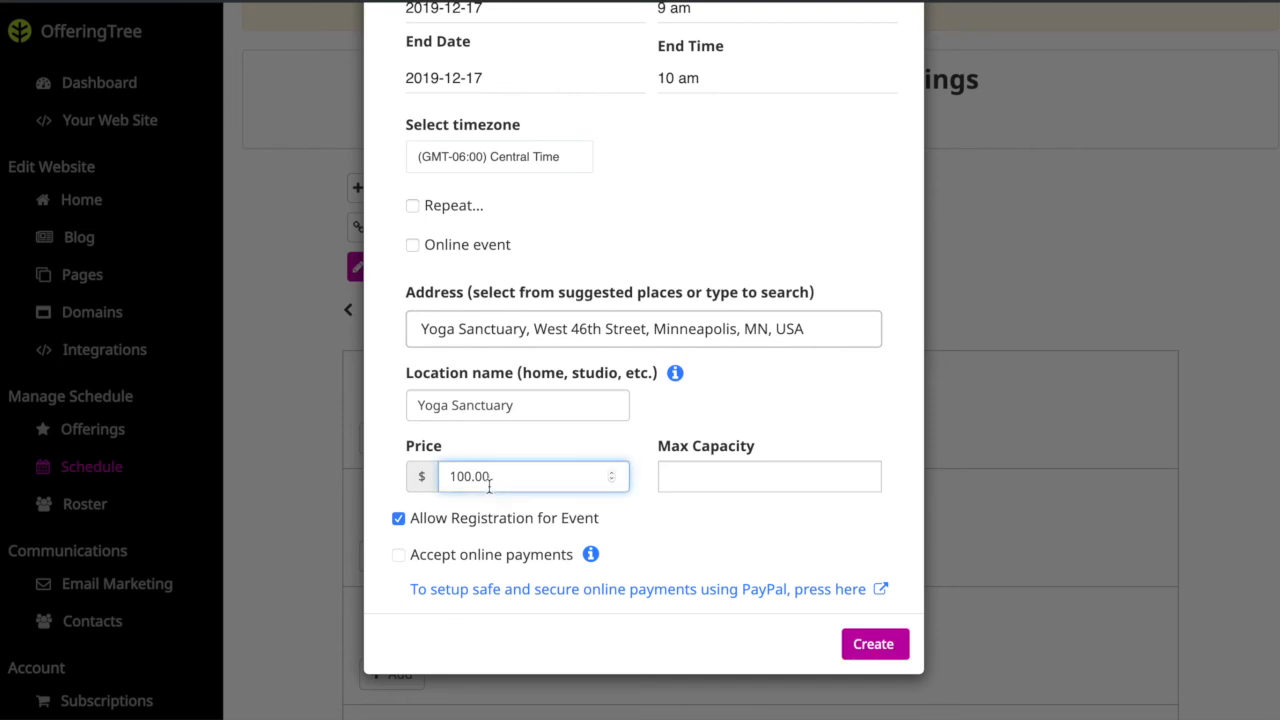
pyautogui.press('super+a')
pyautogui.write('20')
# Set the event's maximum capacity to 5 and create the scheduled Beginning Yoga event
pyautogui.click(720, 473)
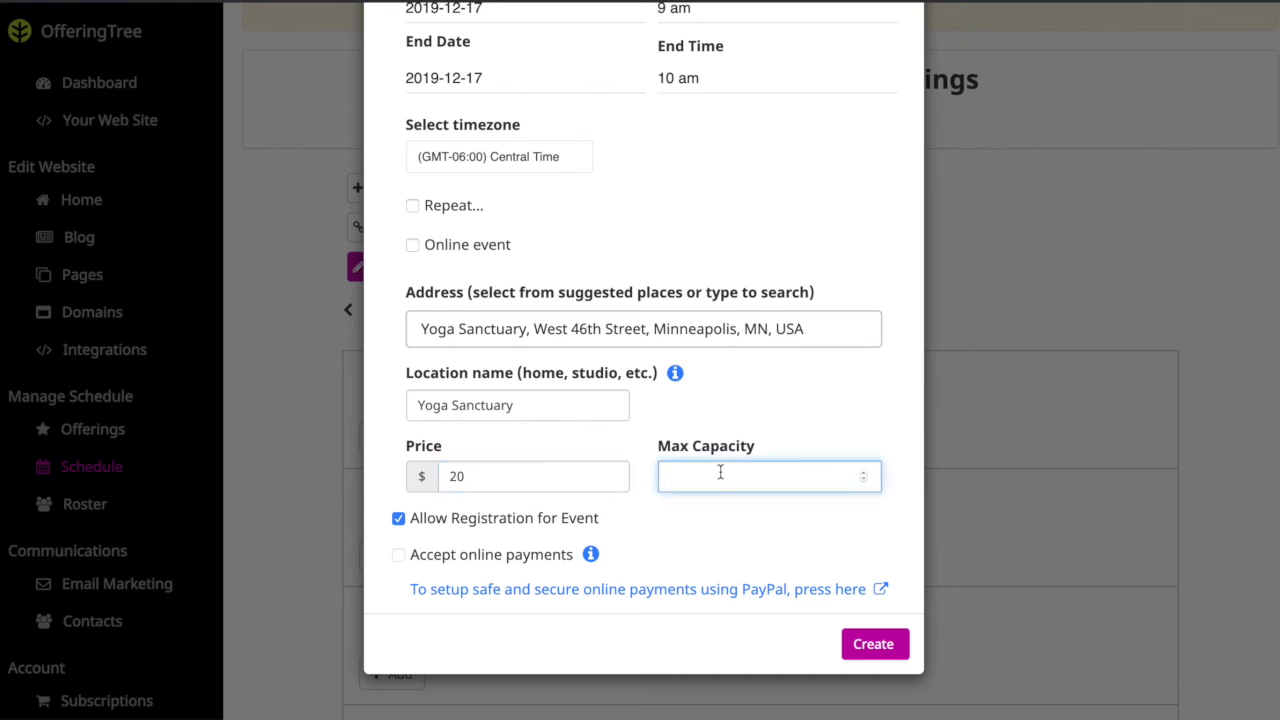
pyautogui.click(865, 477)
pyautogui.click(865, 473)
pyautogui.click(865, 473)
pyautogui.click(865, 473)
pyautogui.click(865, 473)
pyautogui.click(735, 524)
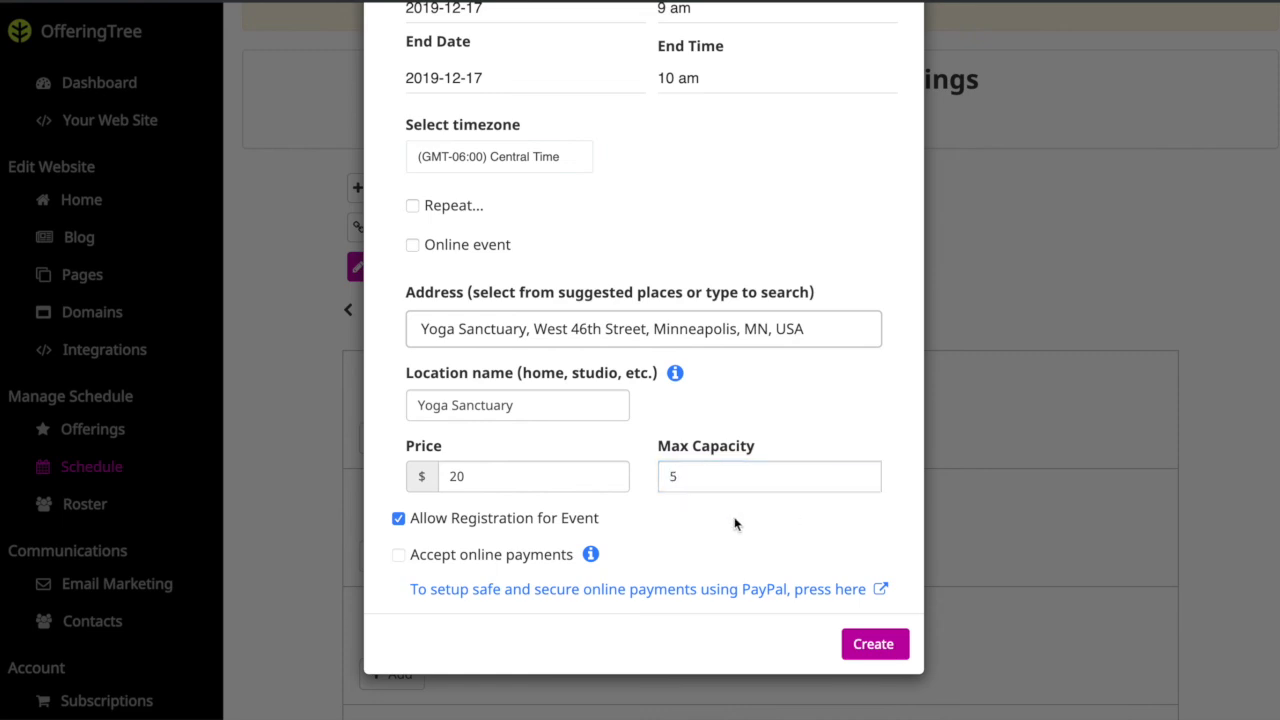
pyautogui.click(466, 560)
pyautogui.click(884, 648)
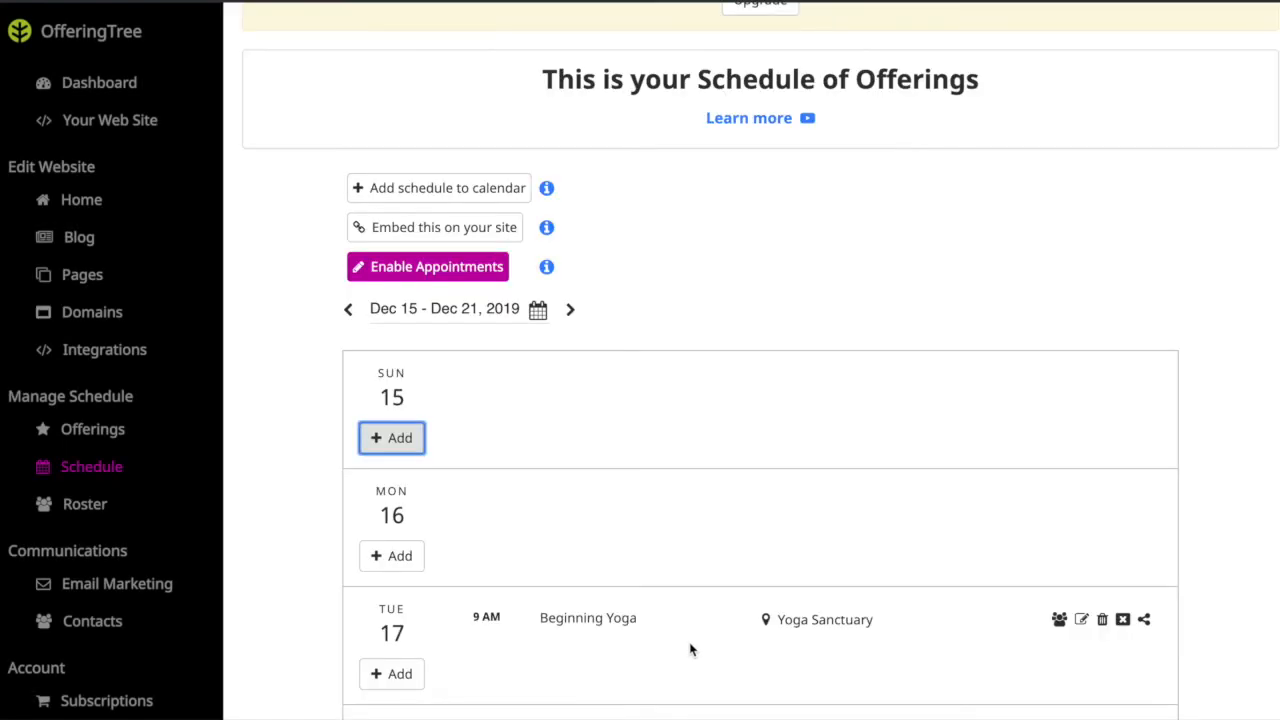
# Open the directory listing in the account profile, dismissing the welcome message, and try to save the listing
pyautogui.scroll(-3, 110, 540)
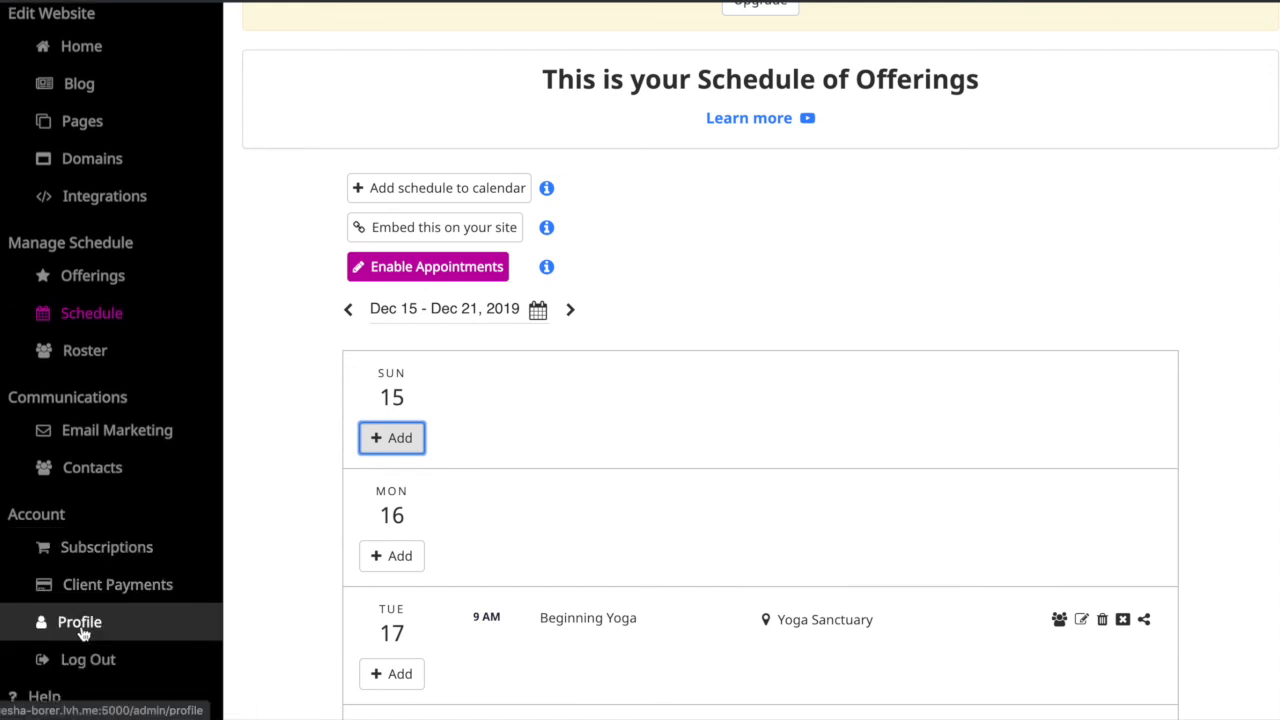
pyautogui.click(80, 623)
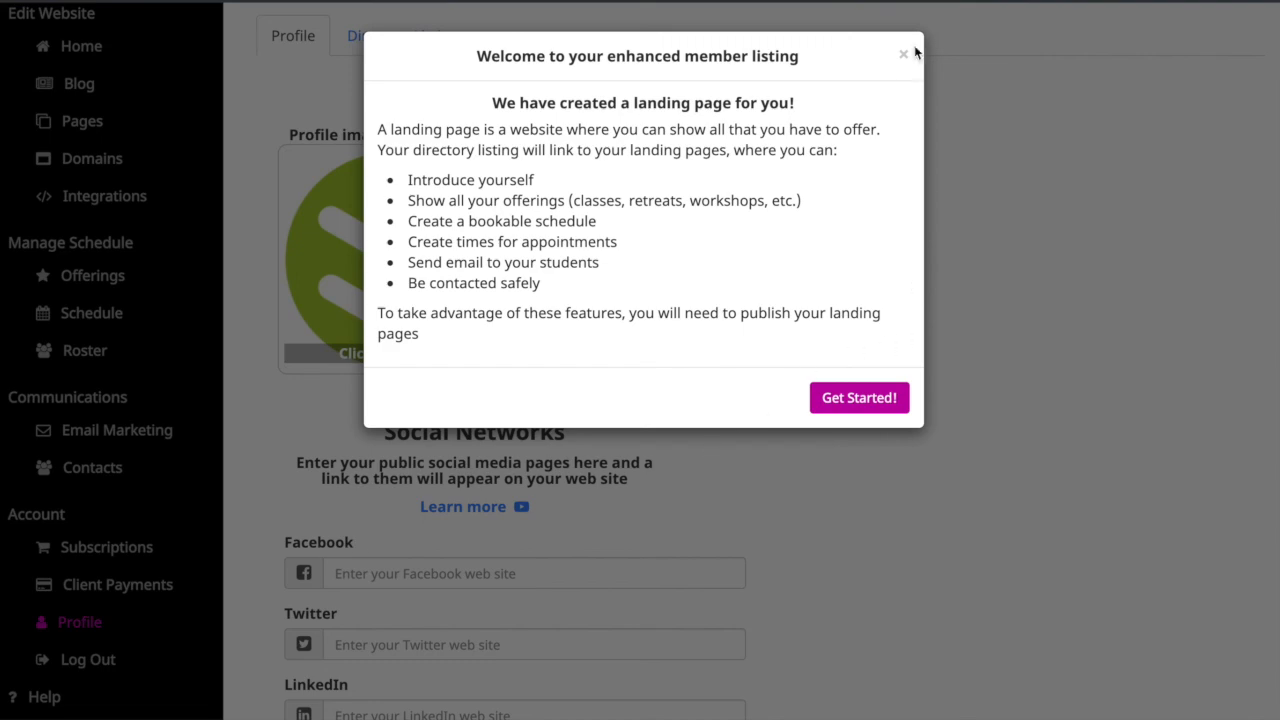
pyautogui.click(889, 398)
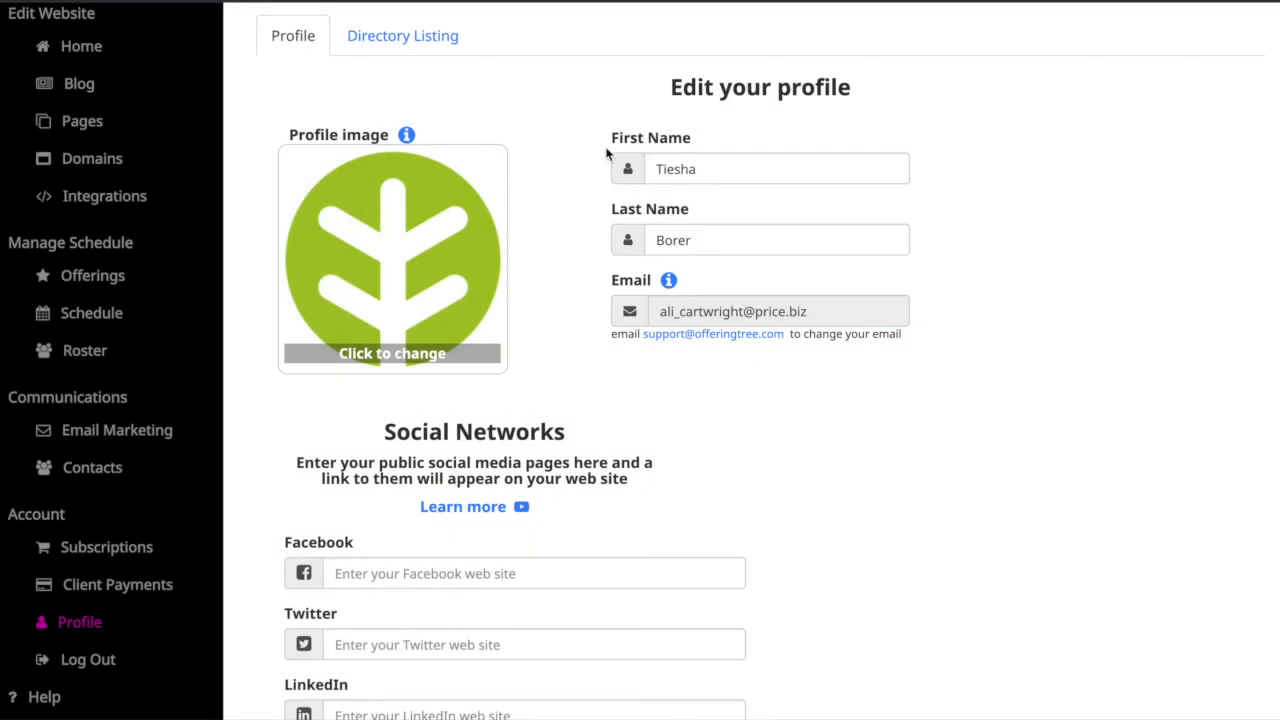
pyautogui.click(392, 37)
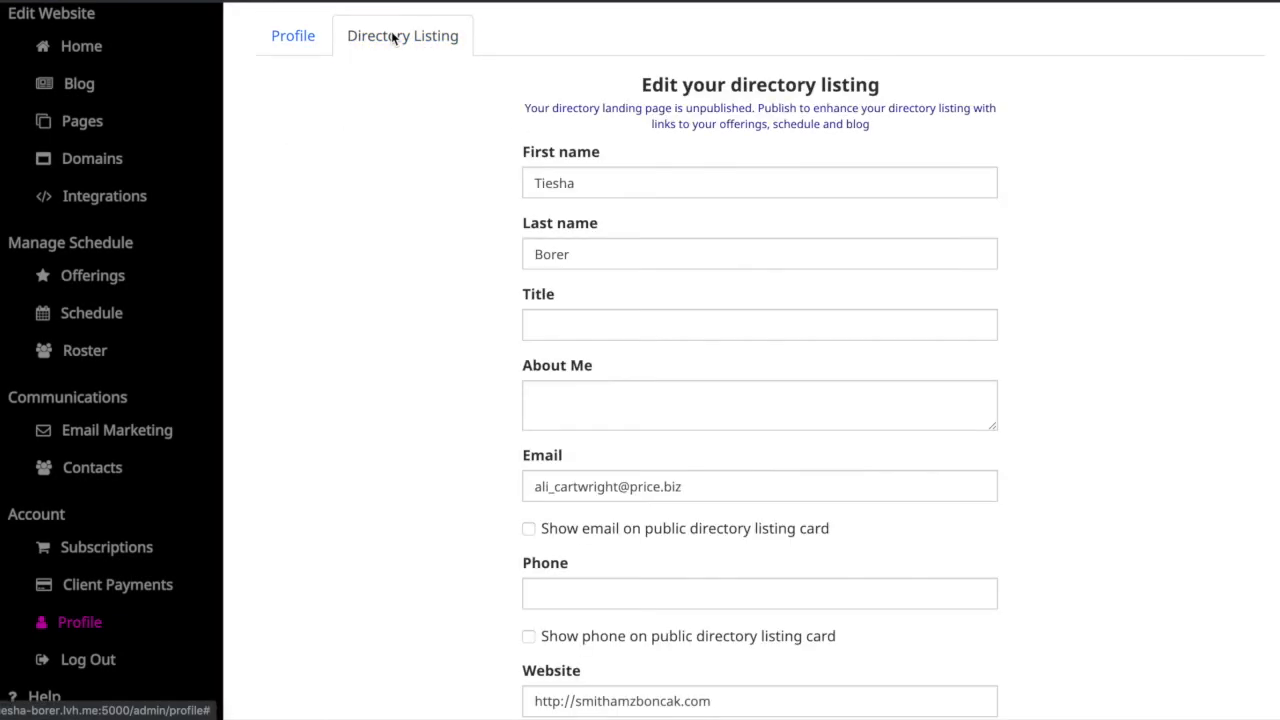
pyautogui.scroll(-6, 420, 283)
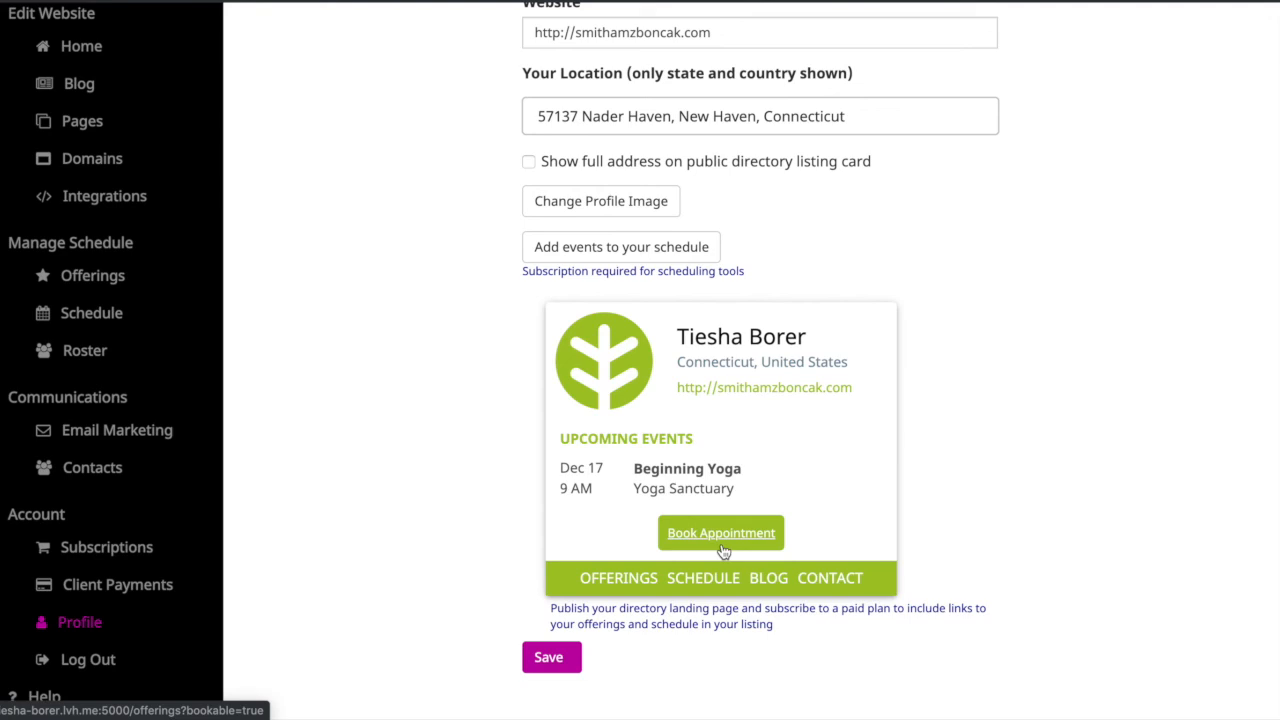
pyautogui.click(553, 666)
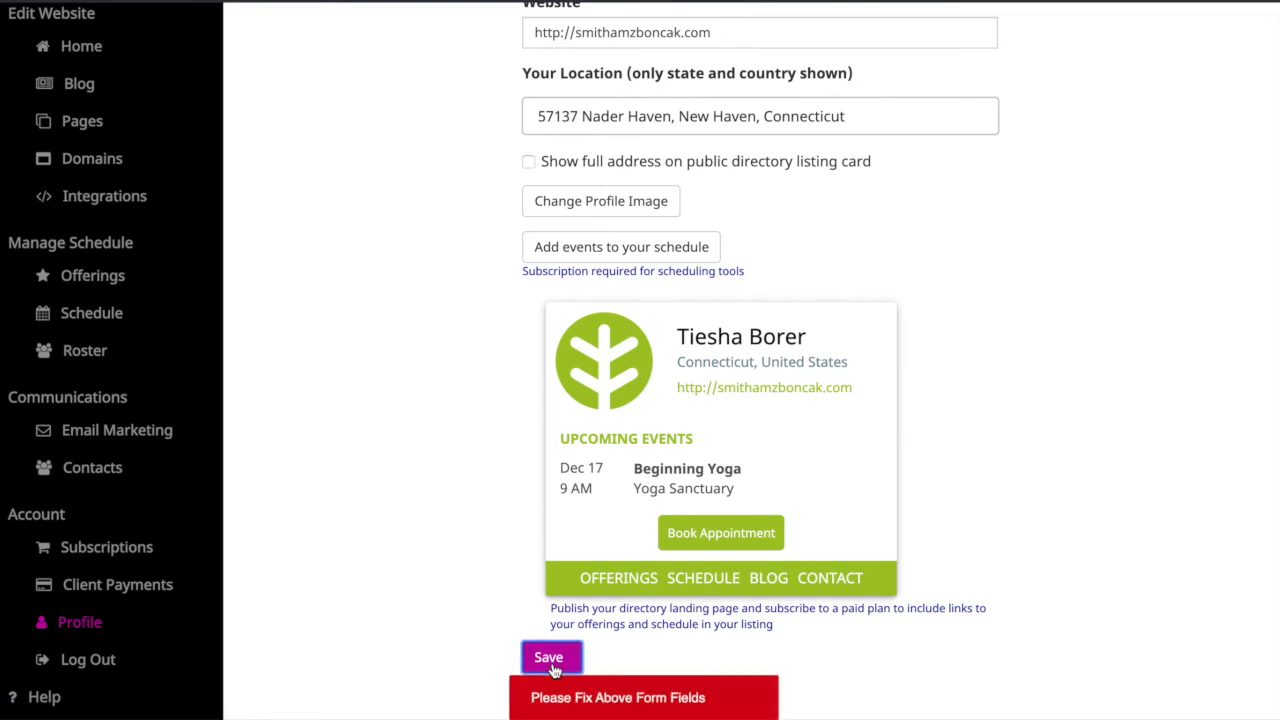
# Enter "Yoga Instructor" as the listing title and "About me" as the About Me text, and save the directory listing
pyautogui.scroll(6, 516, 527)
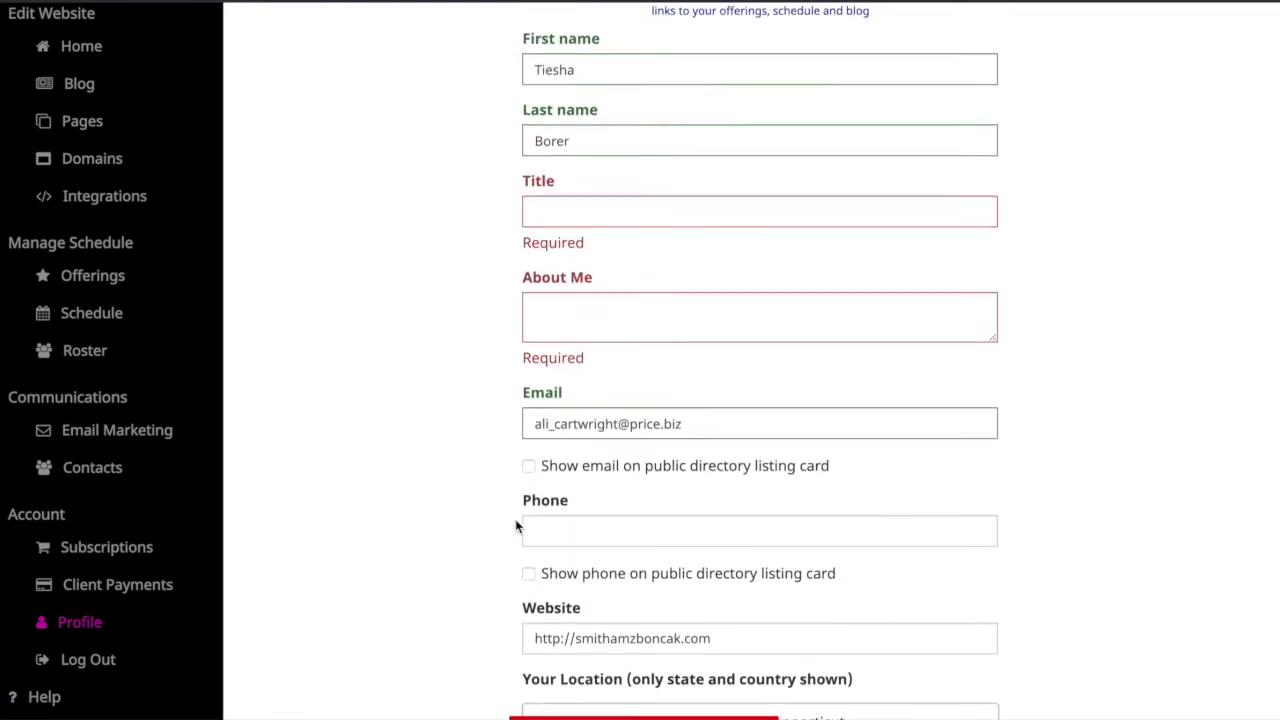
pyautogui.click(603, 208)
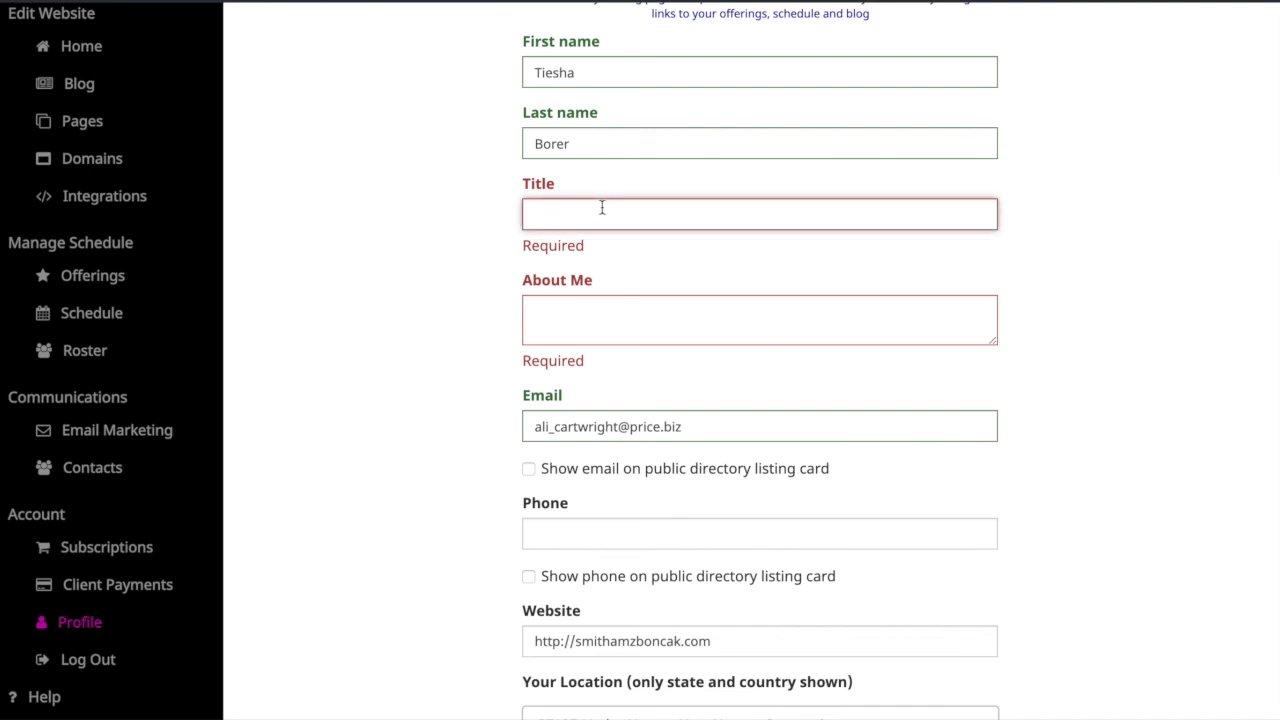
pyautogui.write('Y')
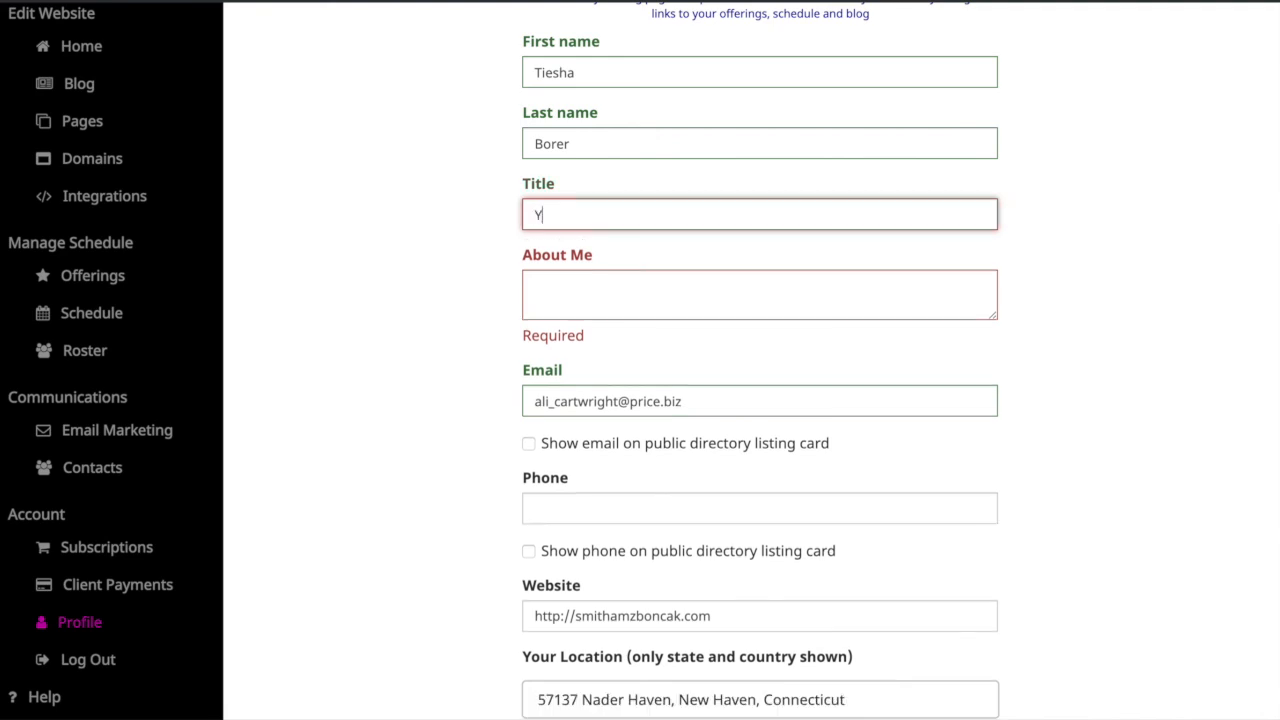
pyautogui.write('oga Instructor')
pyautogui.press('Tab')
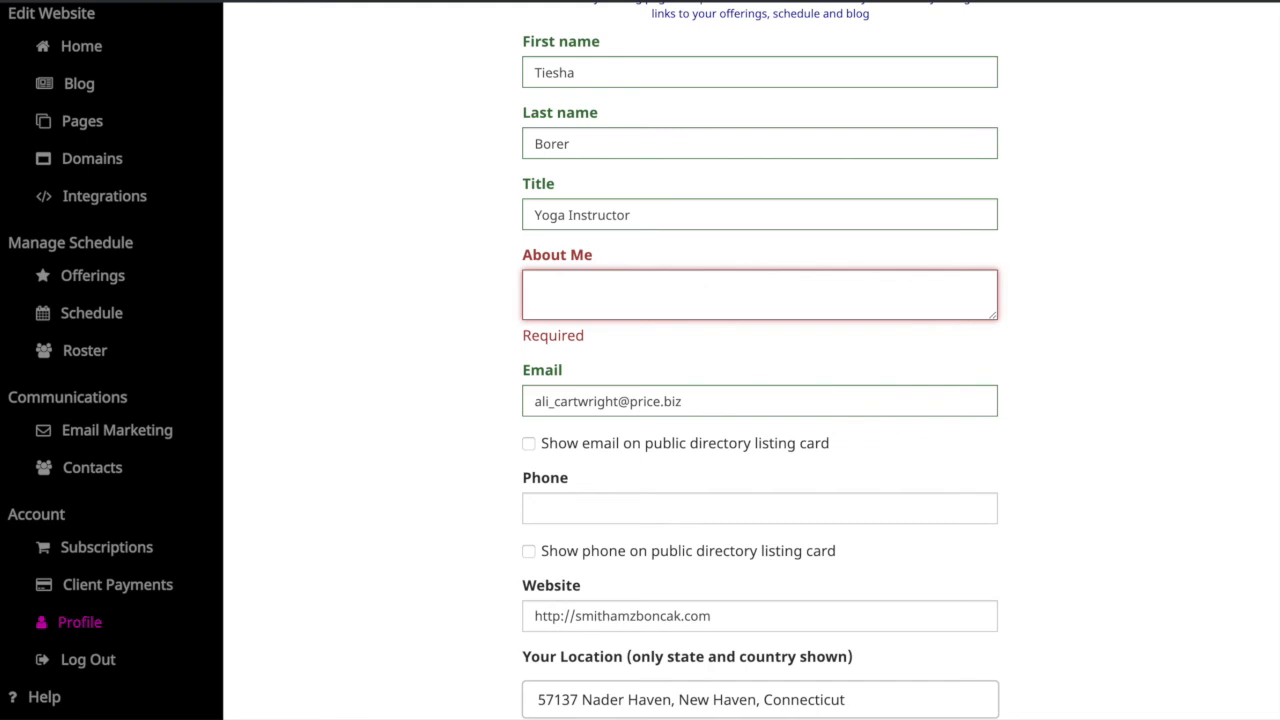
pyautogui.write('About me')
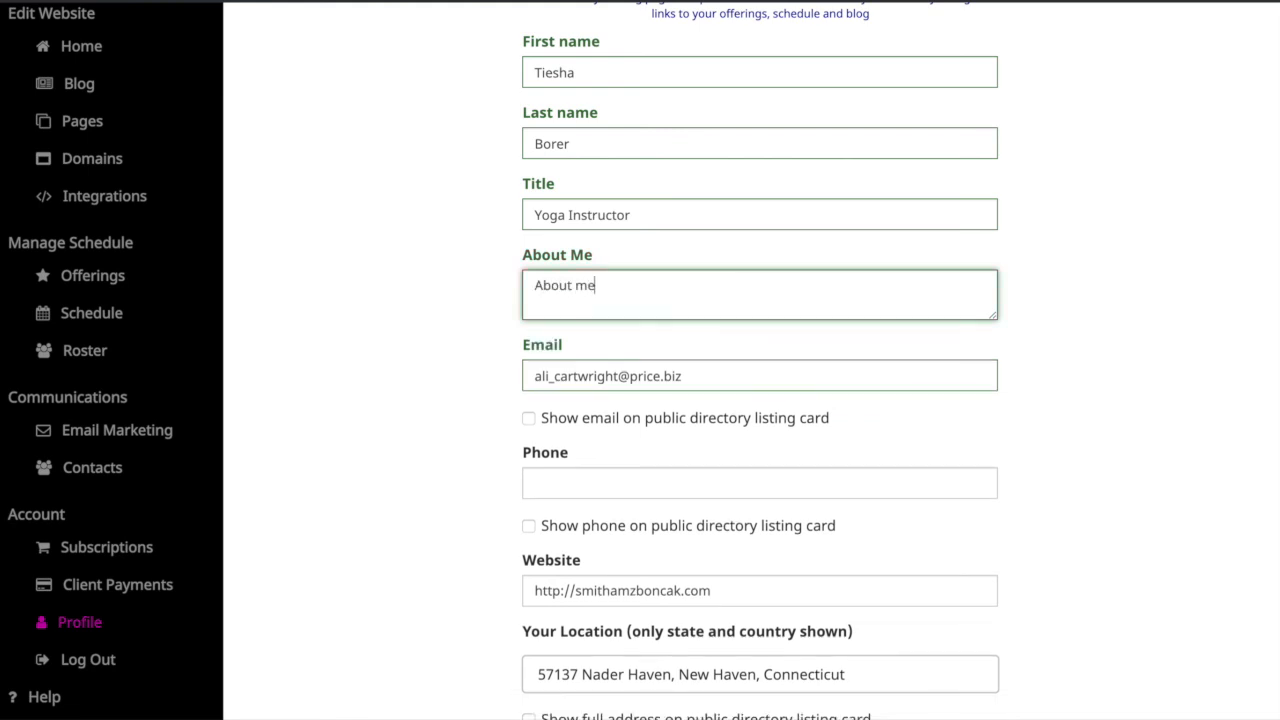
pyautogui.scroll(-6, 443, 347)
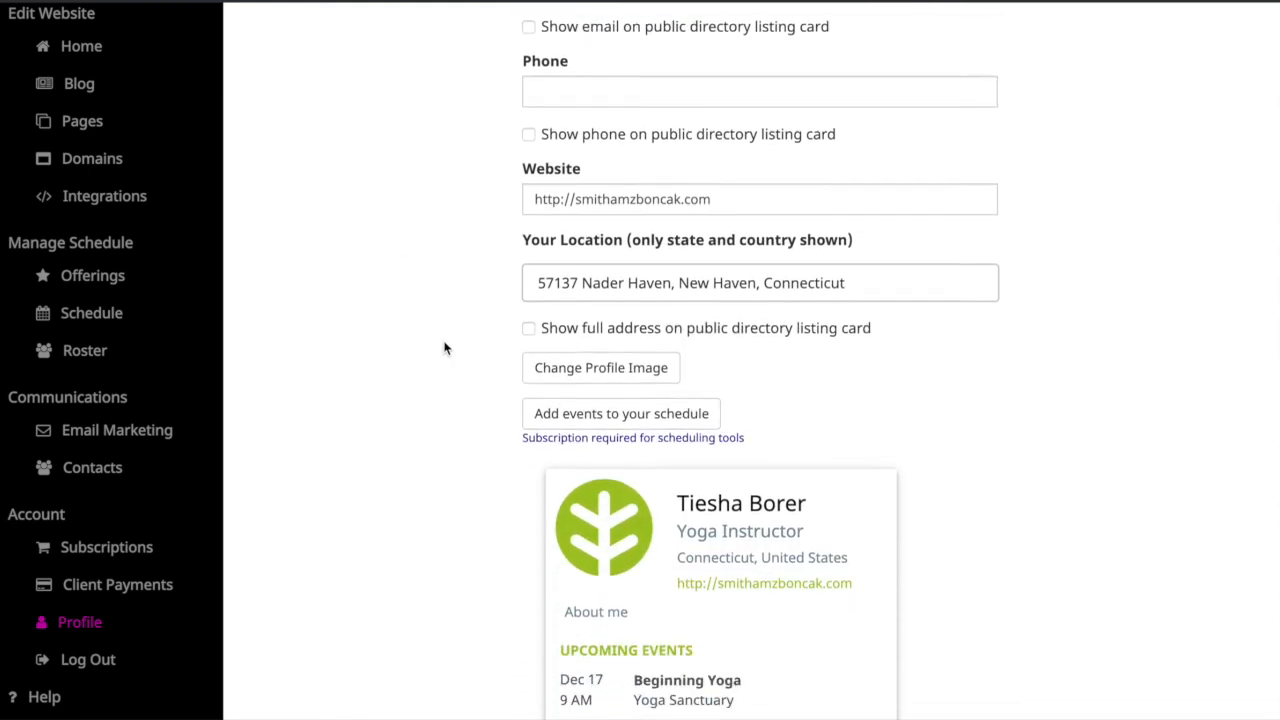
pyautogui.click(549, 656)
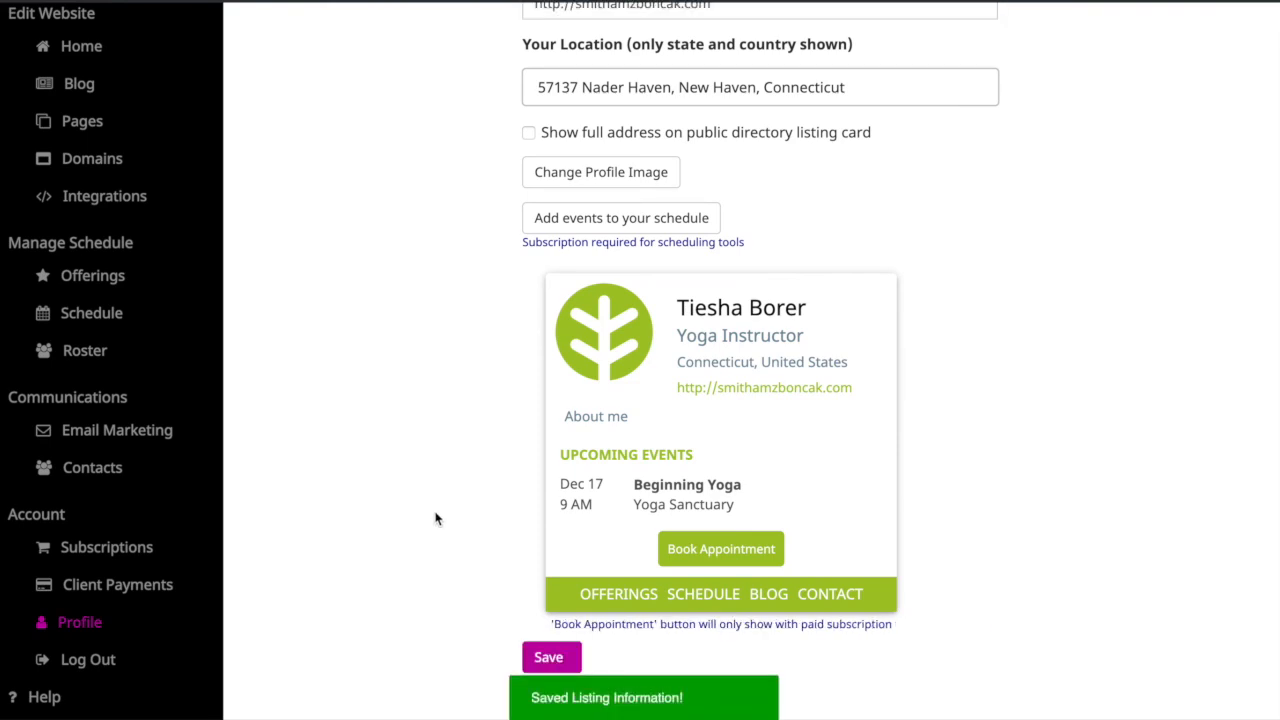
pyautogui.scroll(6, 435, 518)
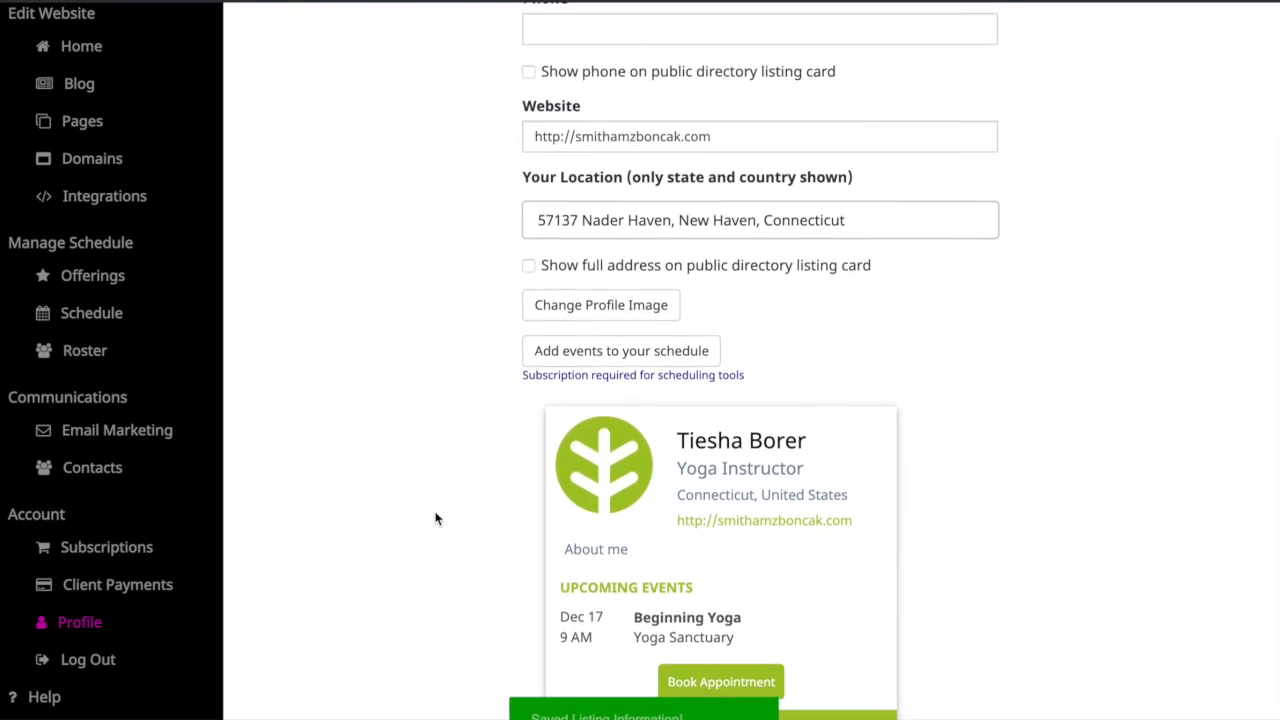
pyautogui.scroll(-7, 435, 518)
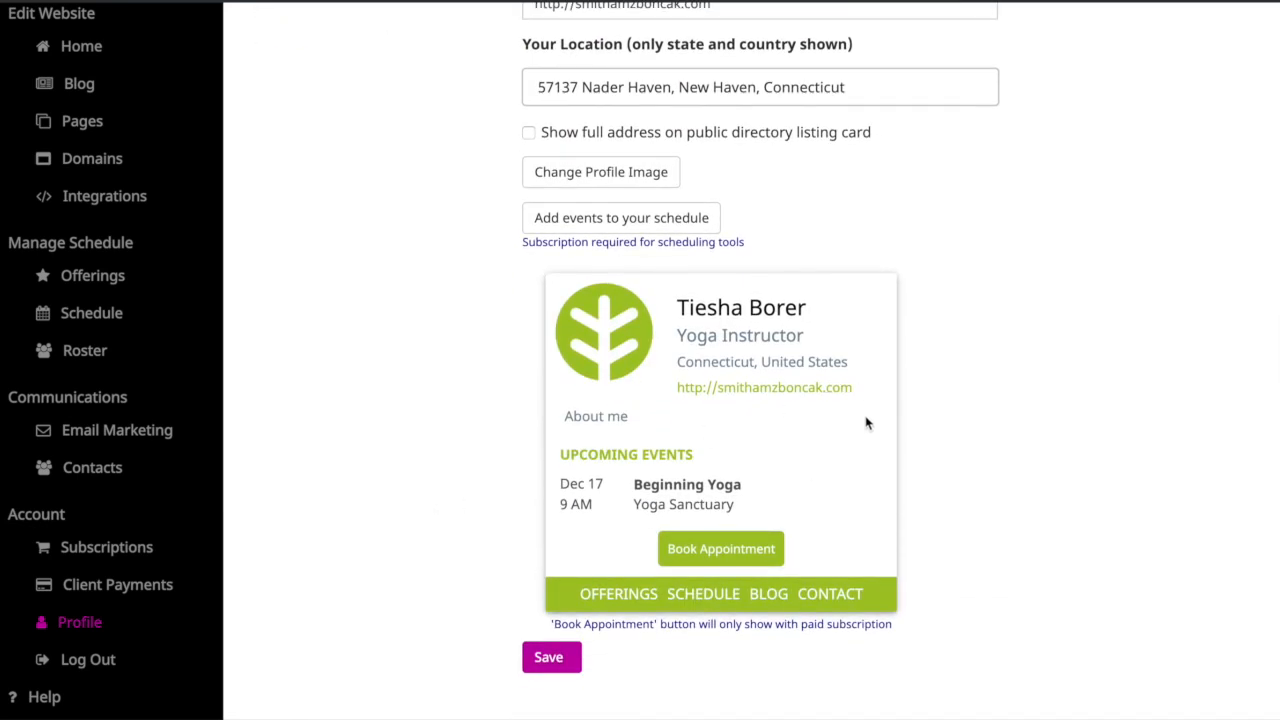